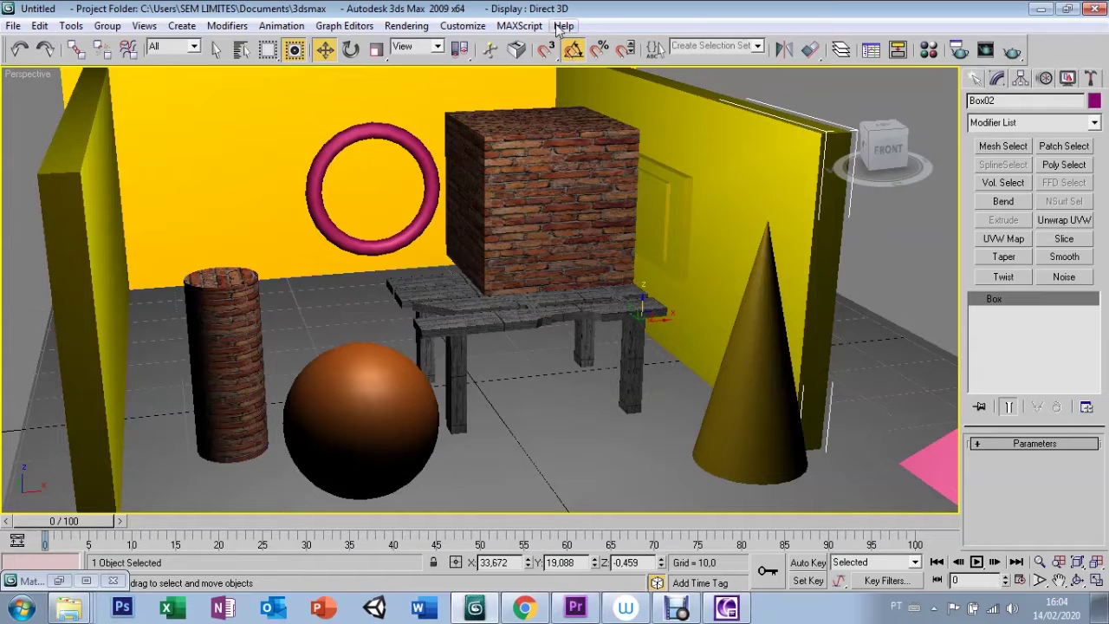
Delete the brick-textured box standing on the table.
click(507, 179)
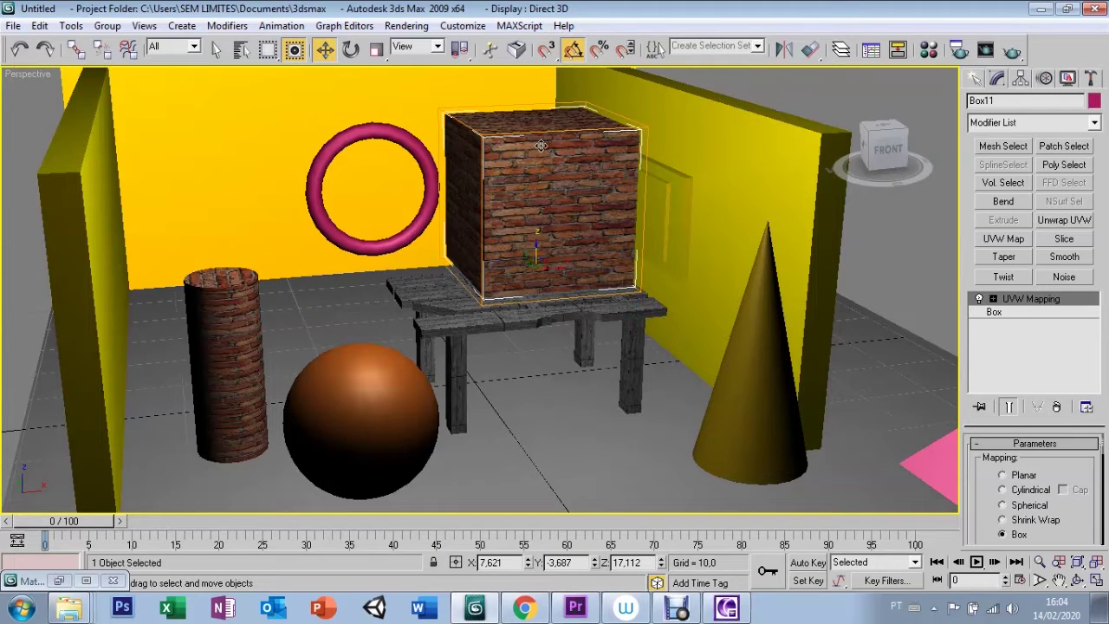
key(Delete)
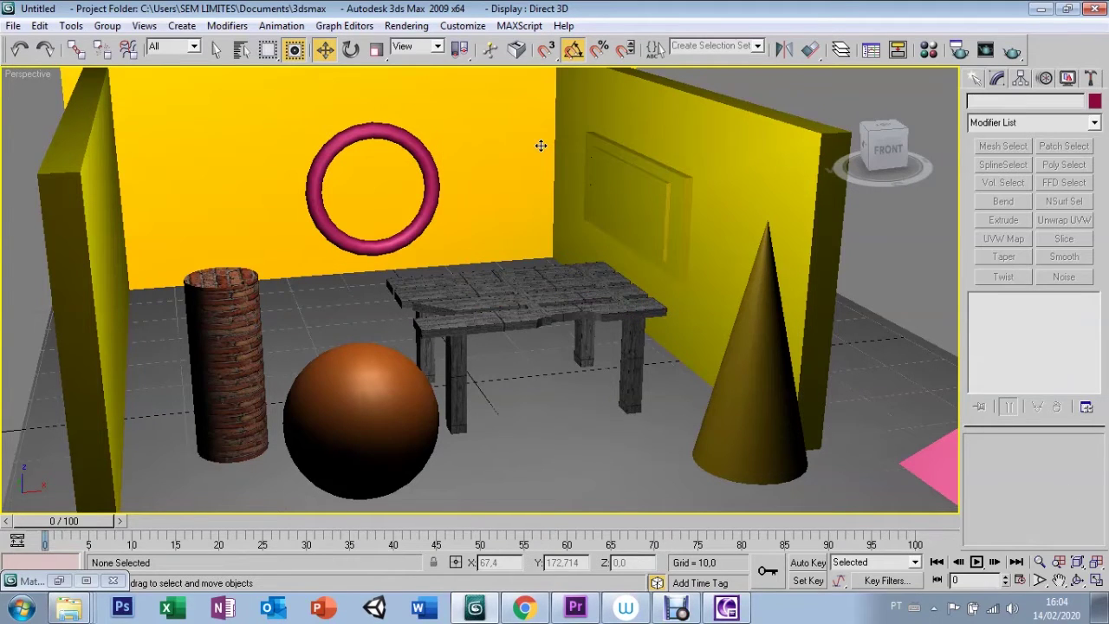
Add a UVW Map modifier to the right wall and assign it the box-shaped brick material 09 - Default.
click(783, 156)
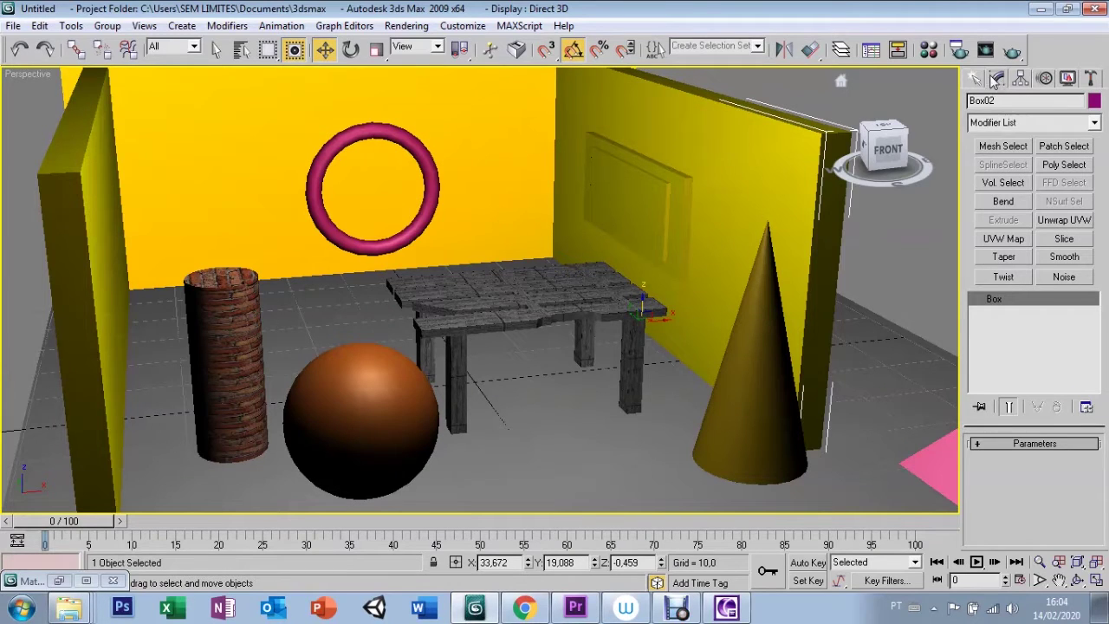
click(998, 240)
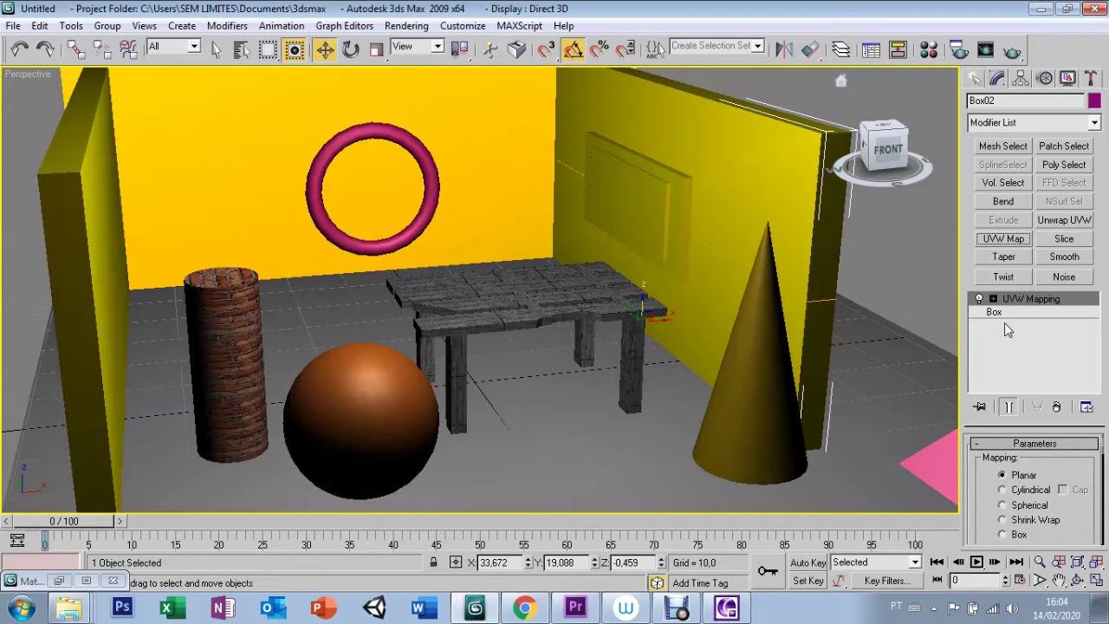
click(928, 50)
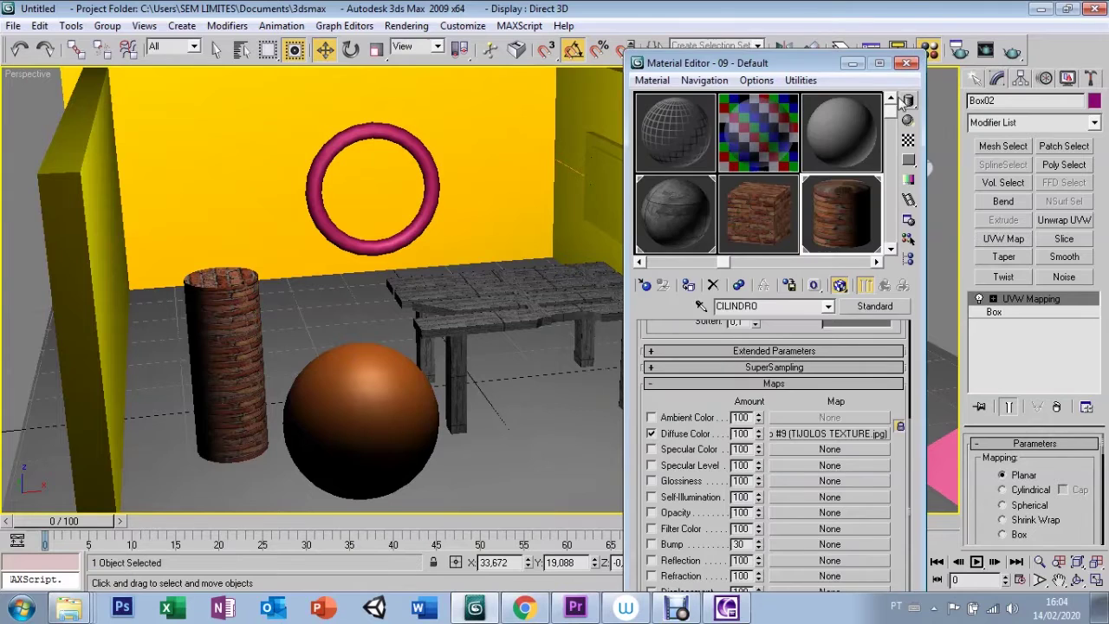
click(767, 218)
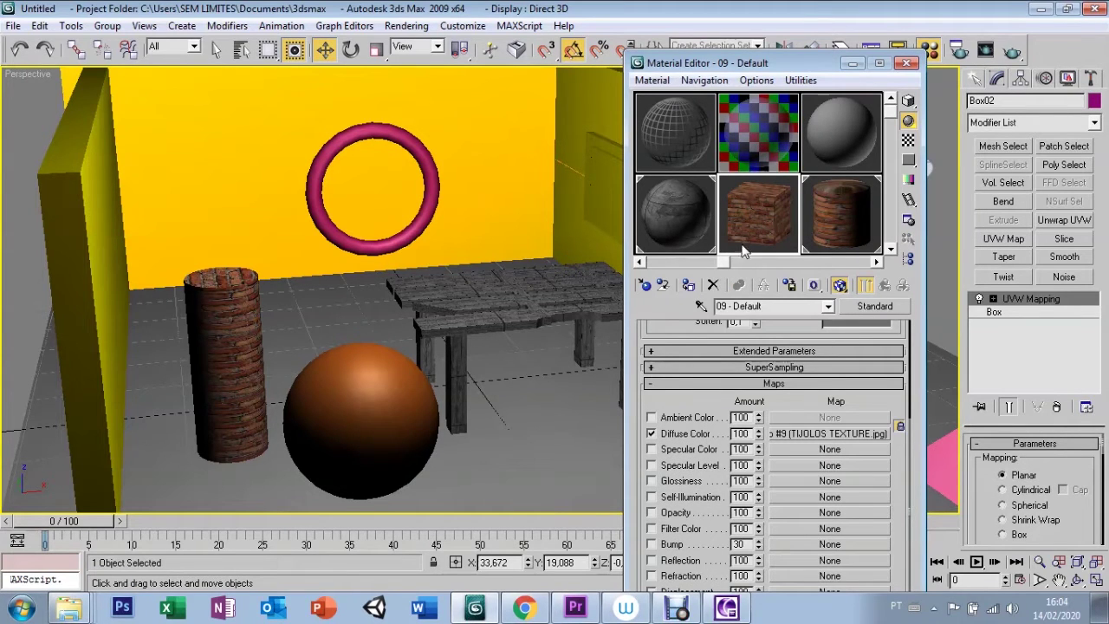
click(689, 286)
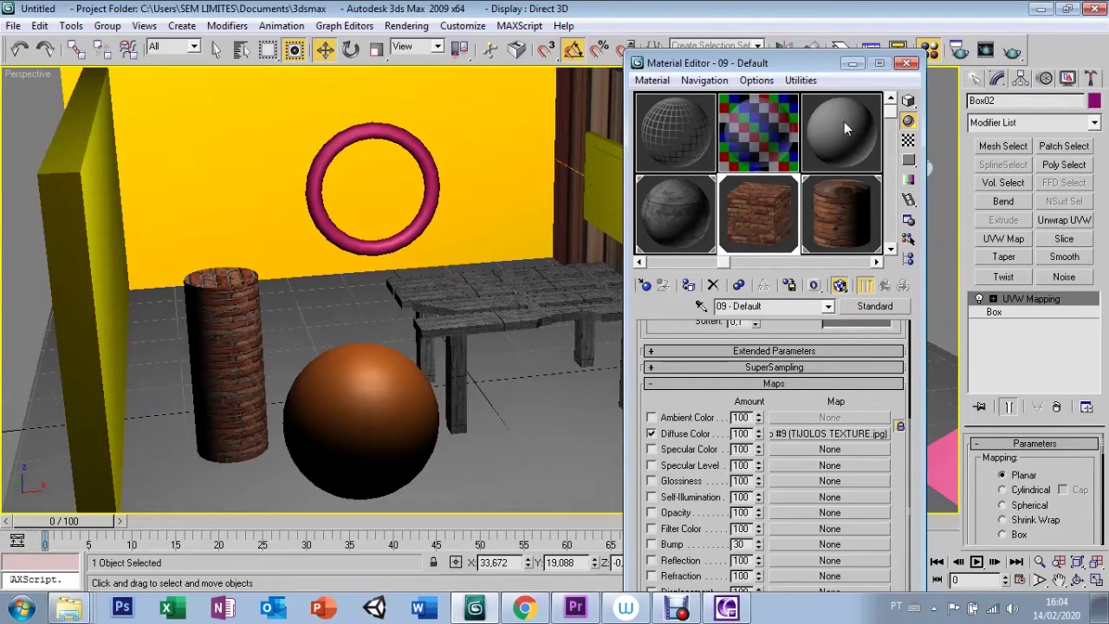
click(853, 65)
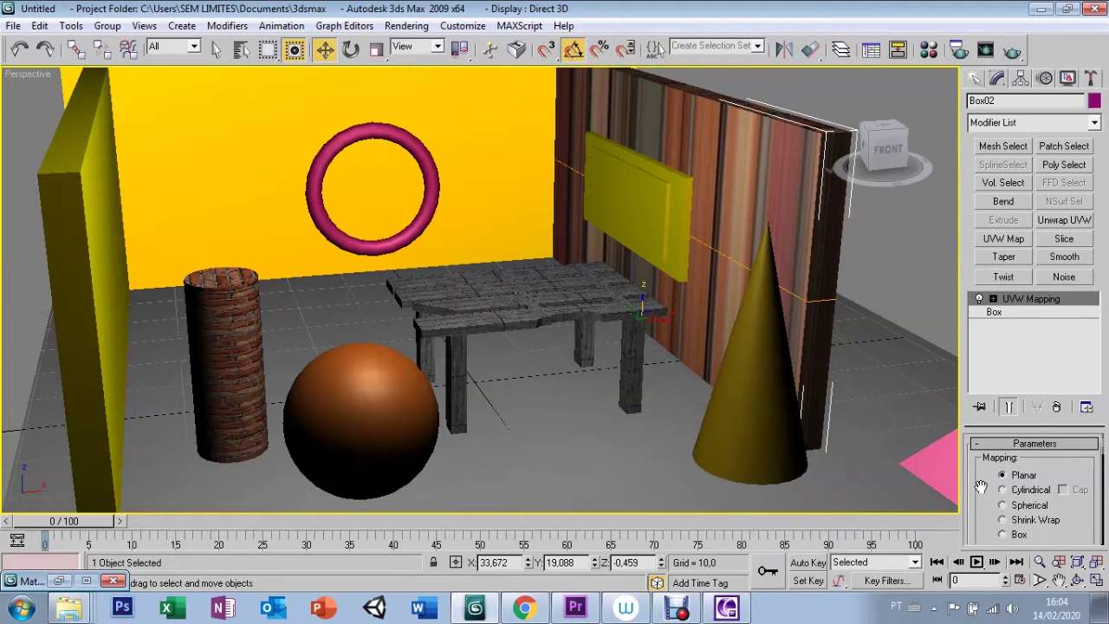
Set the right wall's UVW mapping to Box, with U Tile 5, V Tile 3 and W Tile 5.
drag(985, 490, 985, 446)
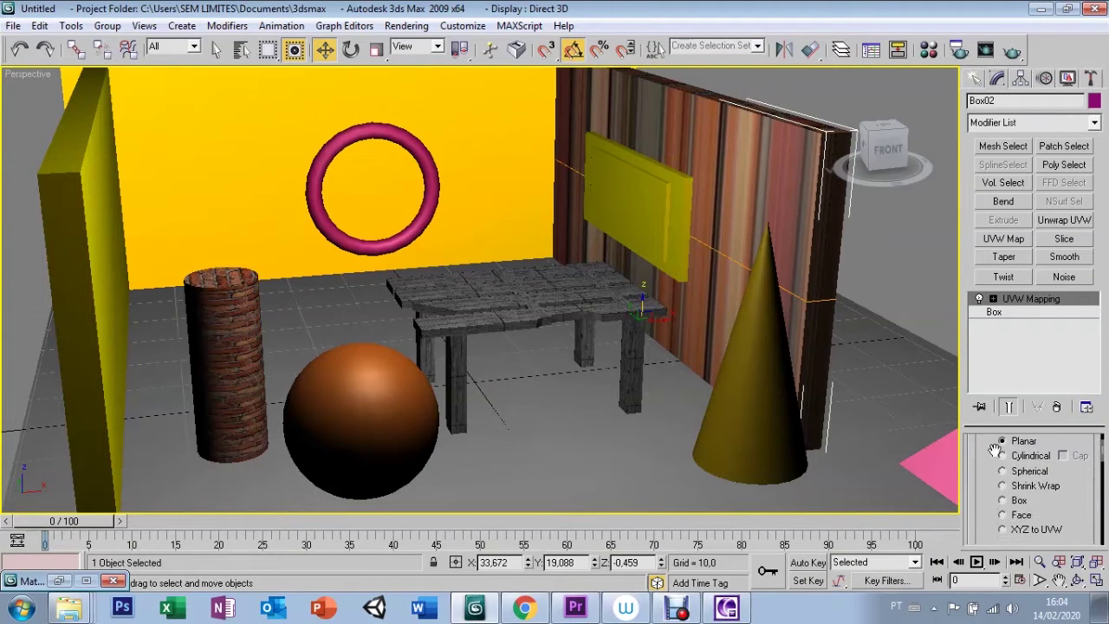
click(1003, 500)
drag(987, 500, 981, 403)
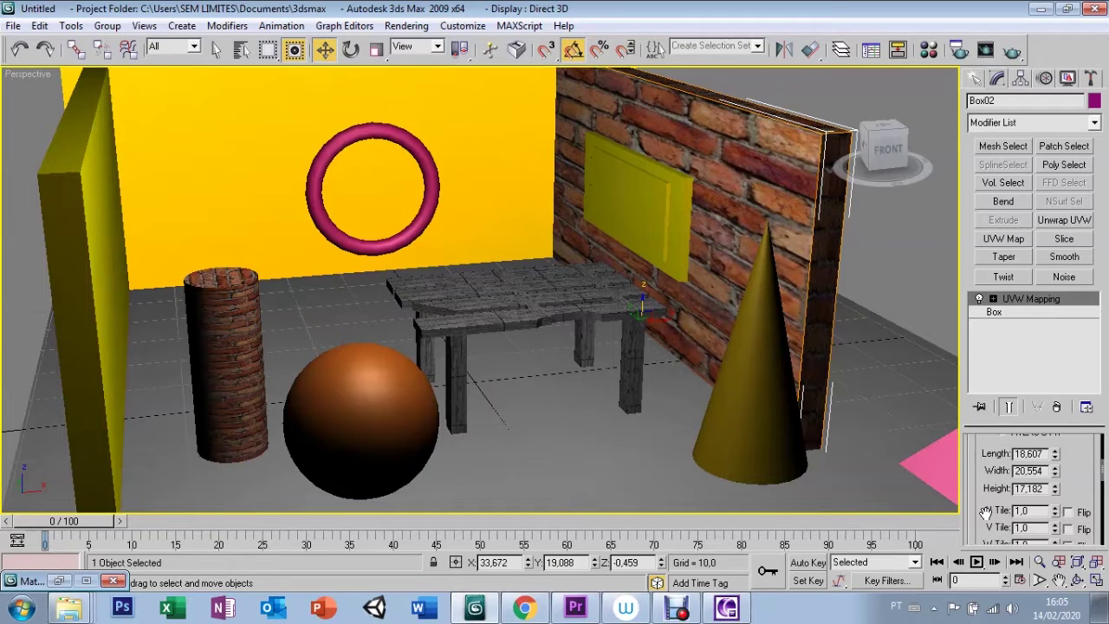
drag(985, 506, 999, 470)
double_click(1034, 474)
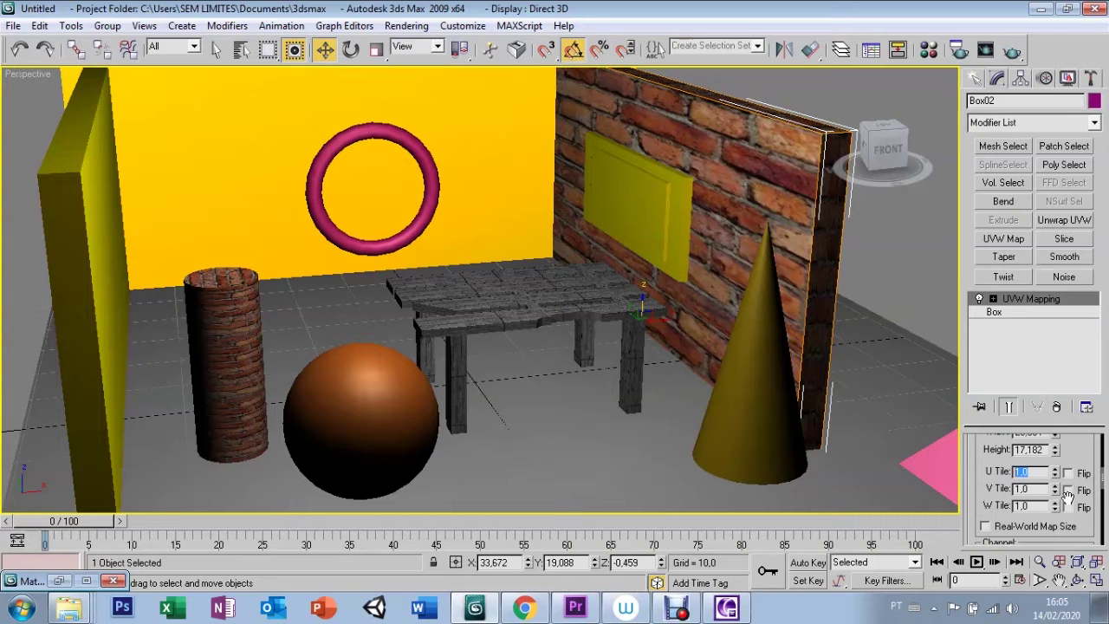
text(5)
key(Return)
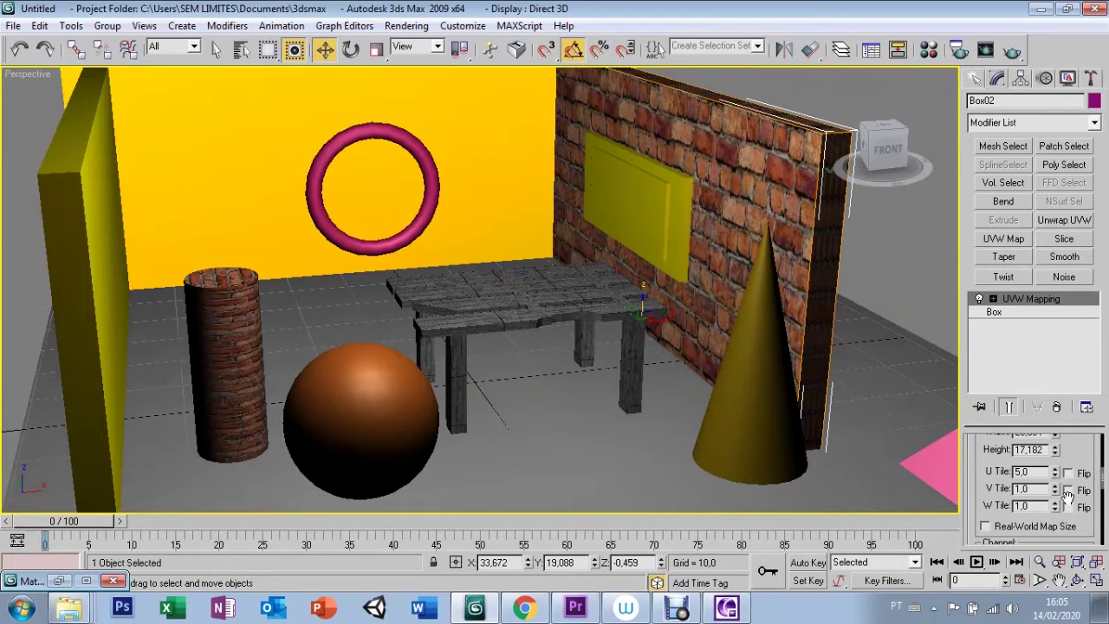
text(5)
key(Return)
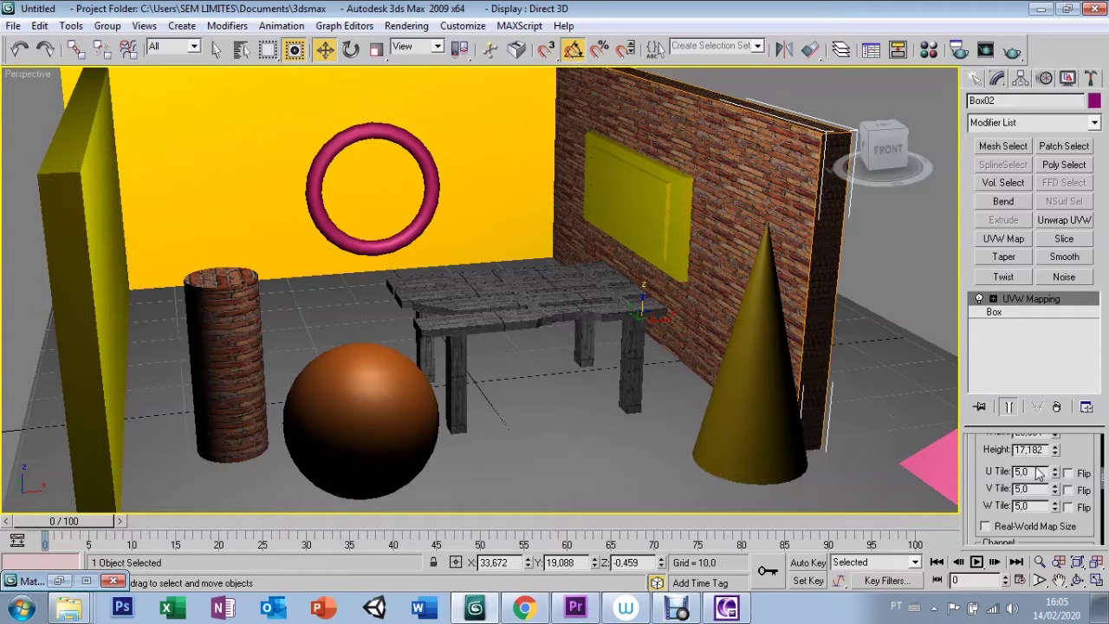
double_click(1034, 489)
key(Return)
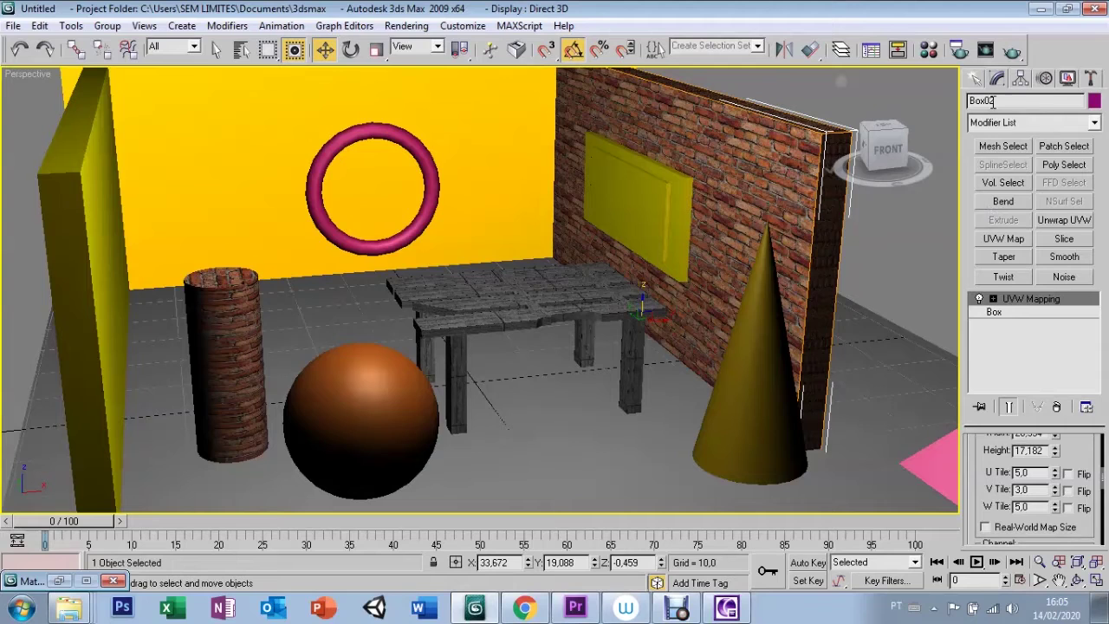
Add a UVW Map modifier with Box mapping to the yellow back wall.
click(975, 79)
click(492, 113)
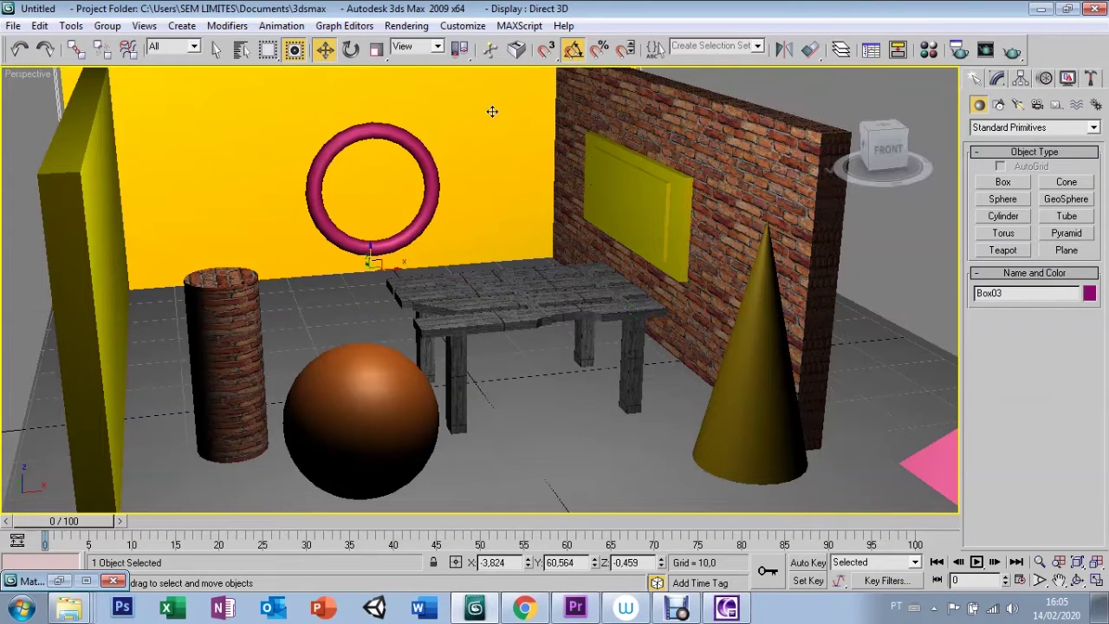
click(997, 79)
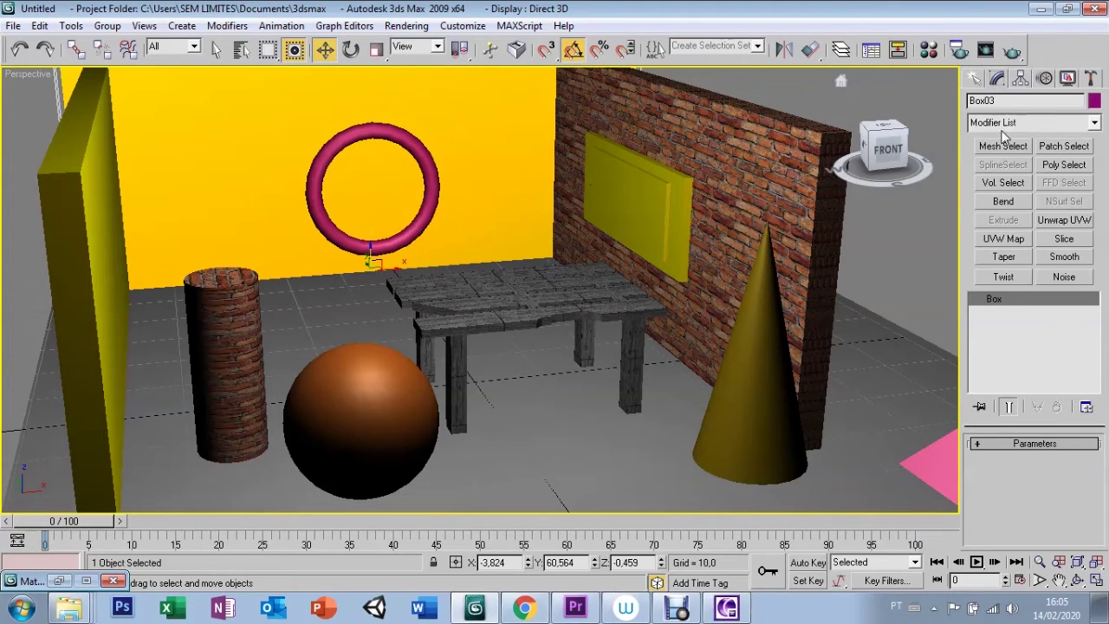
click(998, 240)
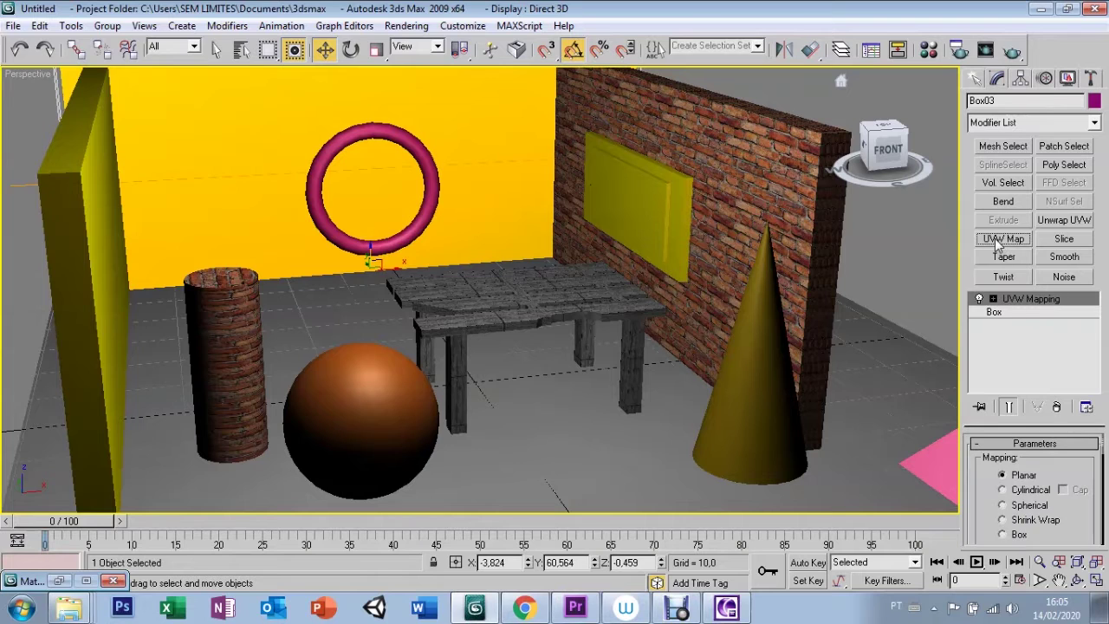
click(1001, 535)
Set the back wall's mapping to U Tile 5, V Tile 3 and W Tile 5, and assign it the brick material 09 - Default.
drag(985, 523, 985, 432)
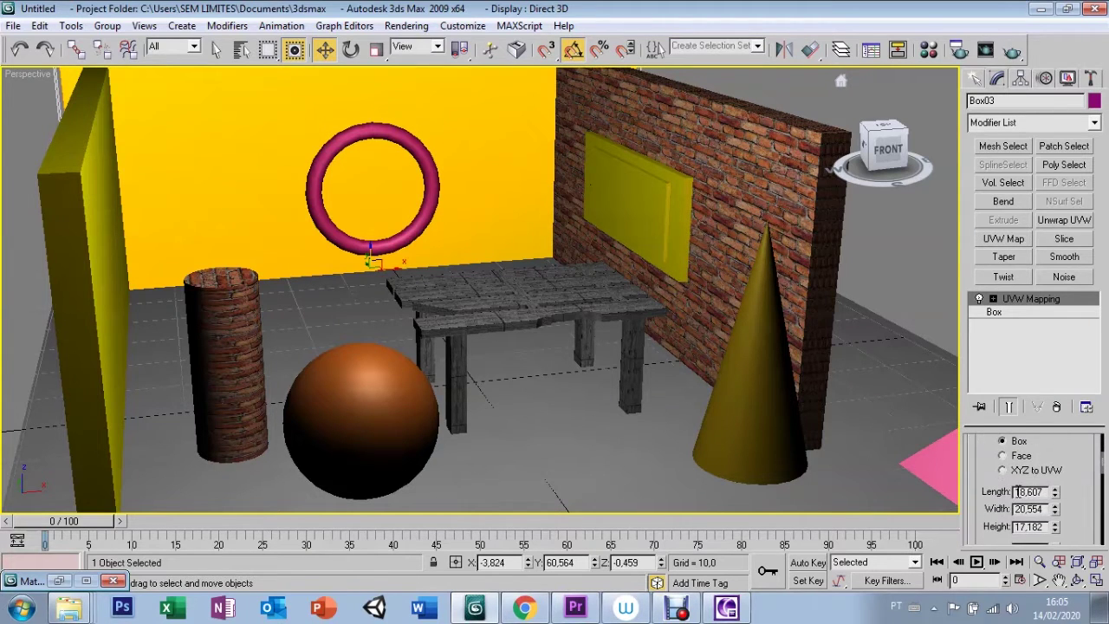
drag(997, 513, 986, 482)
double_click(1014, 491)
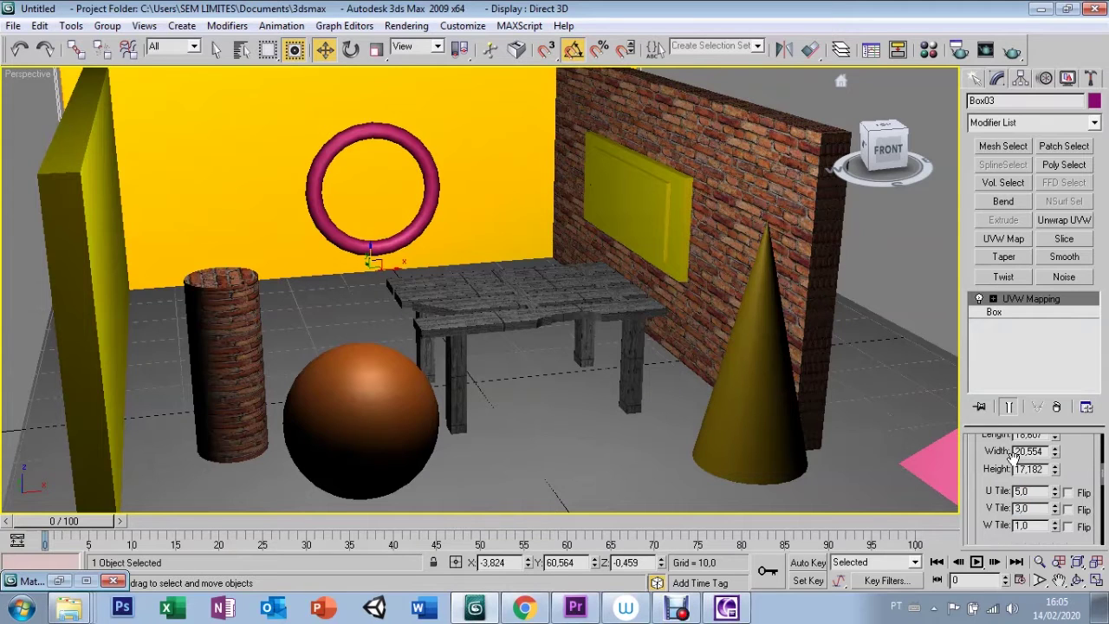
key(Return)
click(927, 51)
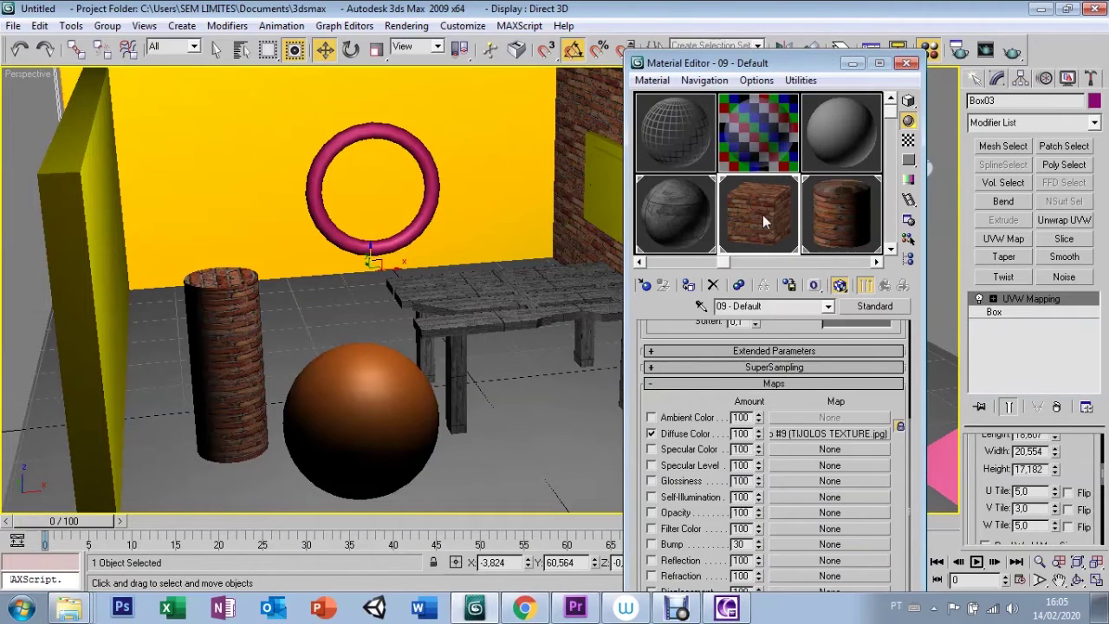
click(688, 286)
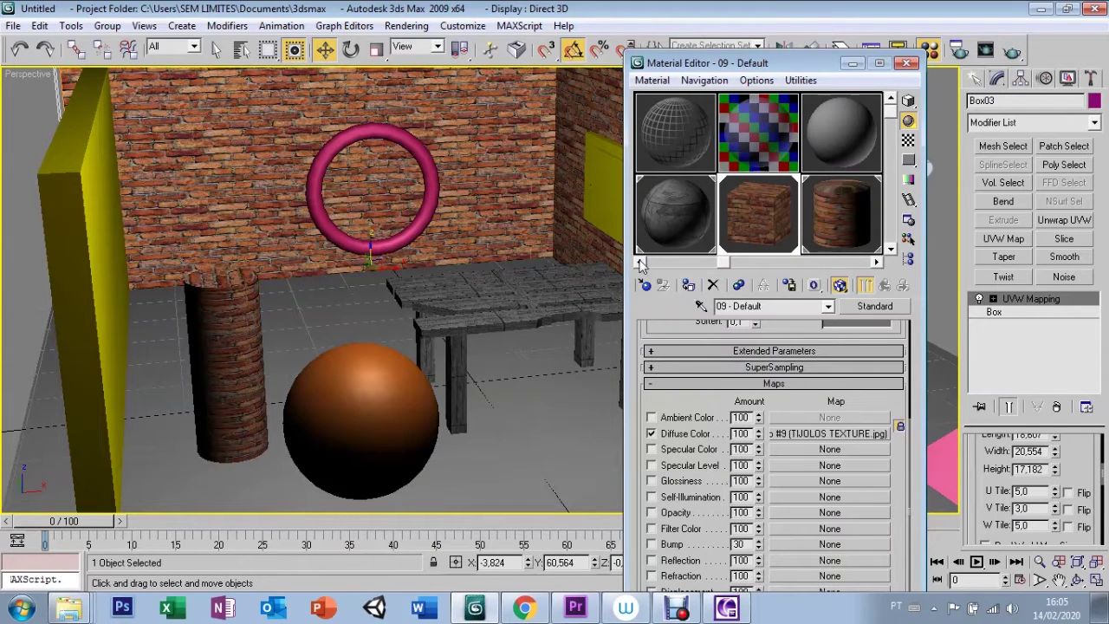
Add a UVW Map modifier with Box mapping to the yellow left wall.
click(60, 163)
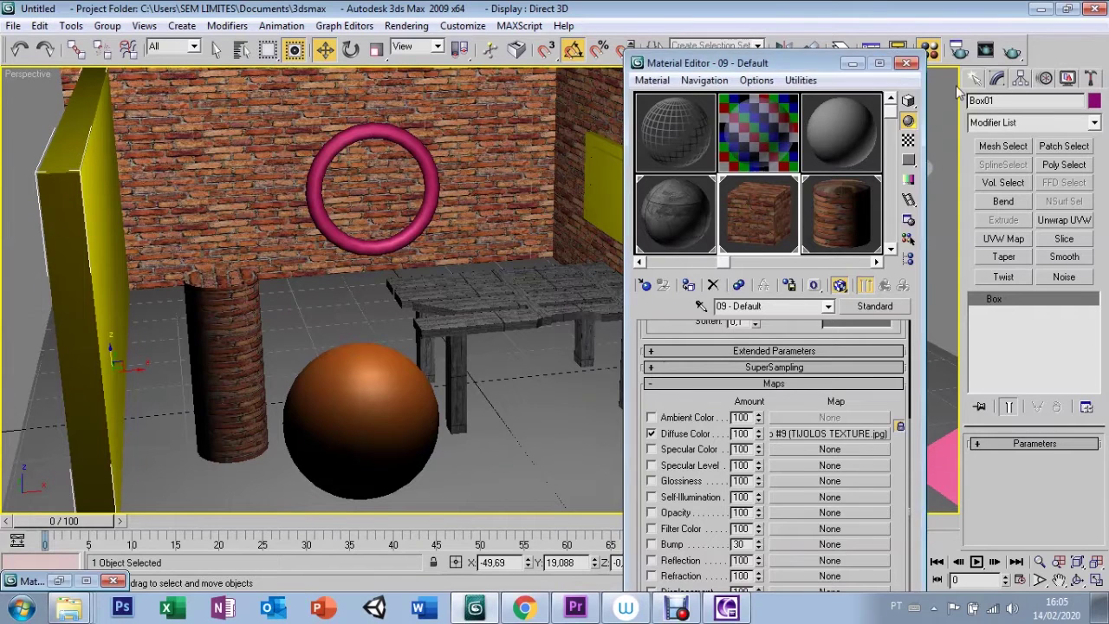
click(853, 62)
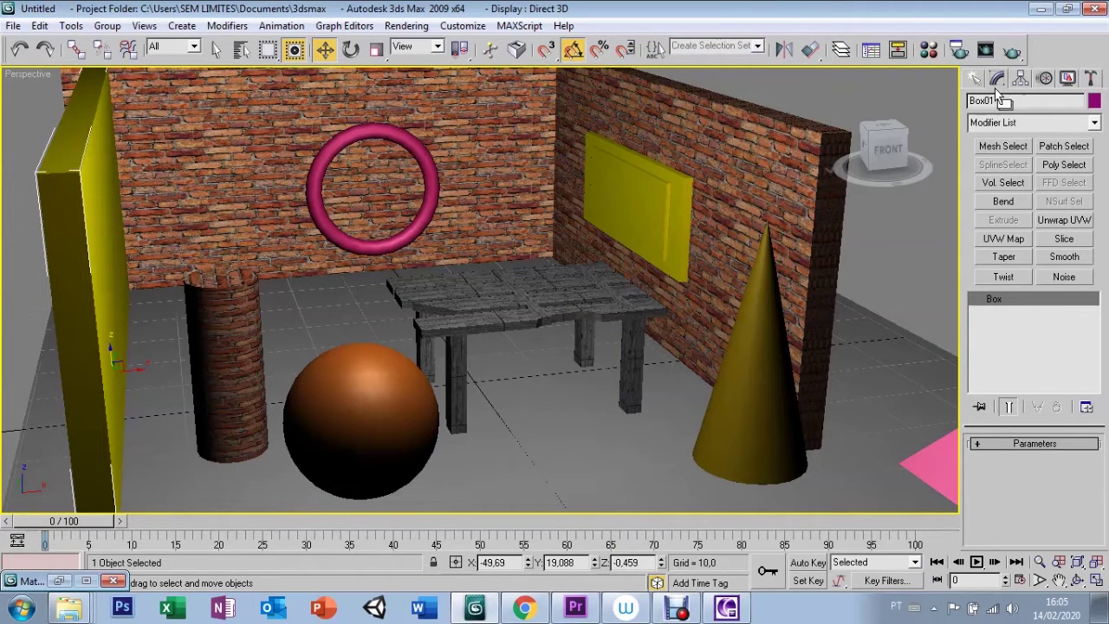
click(1003, 239)
scroll(991, 488, down, 2)
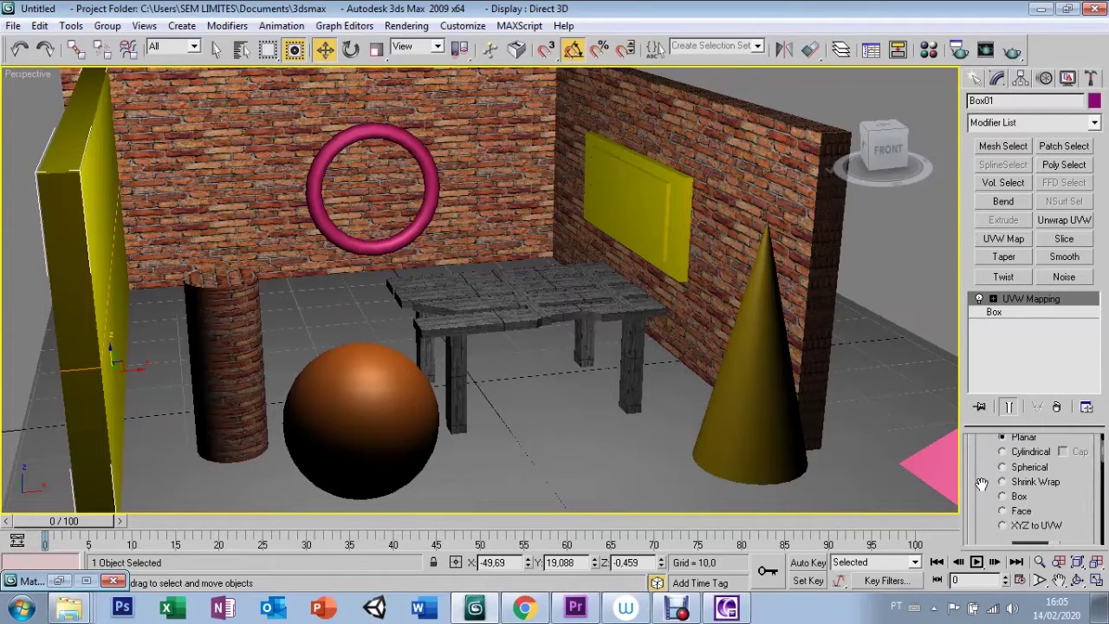
click(1002, 487)
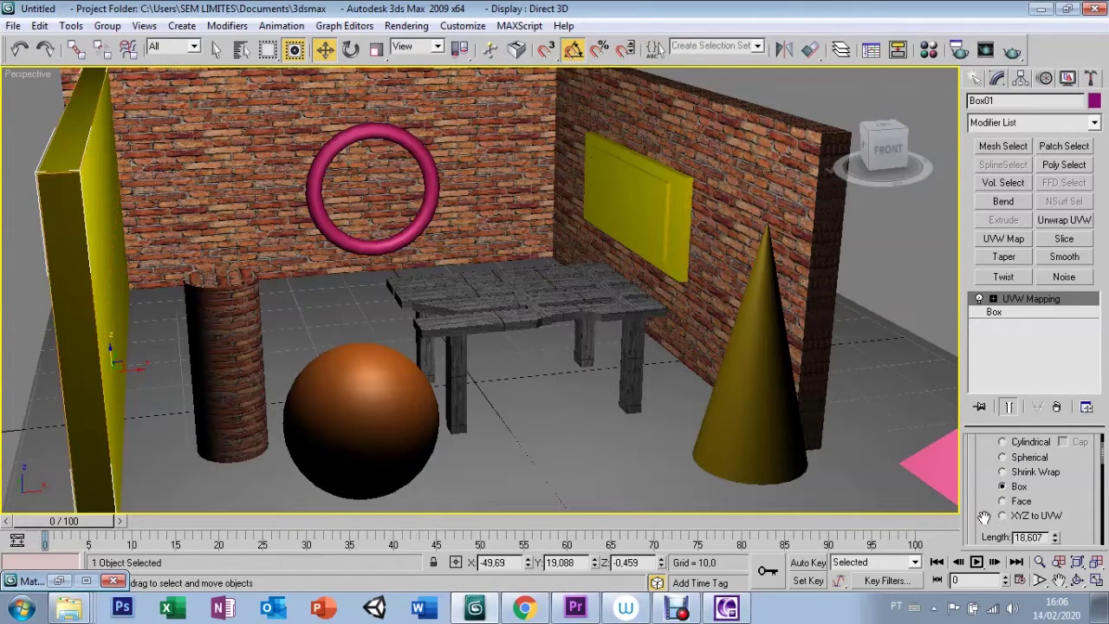
Set the left wall's mapping to U Tile 5, V Tile 3 and W Tile 5, and assign it the brick material 09 - Default.
scroll(986, 508, down, 4)
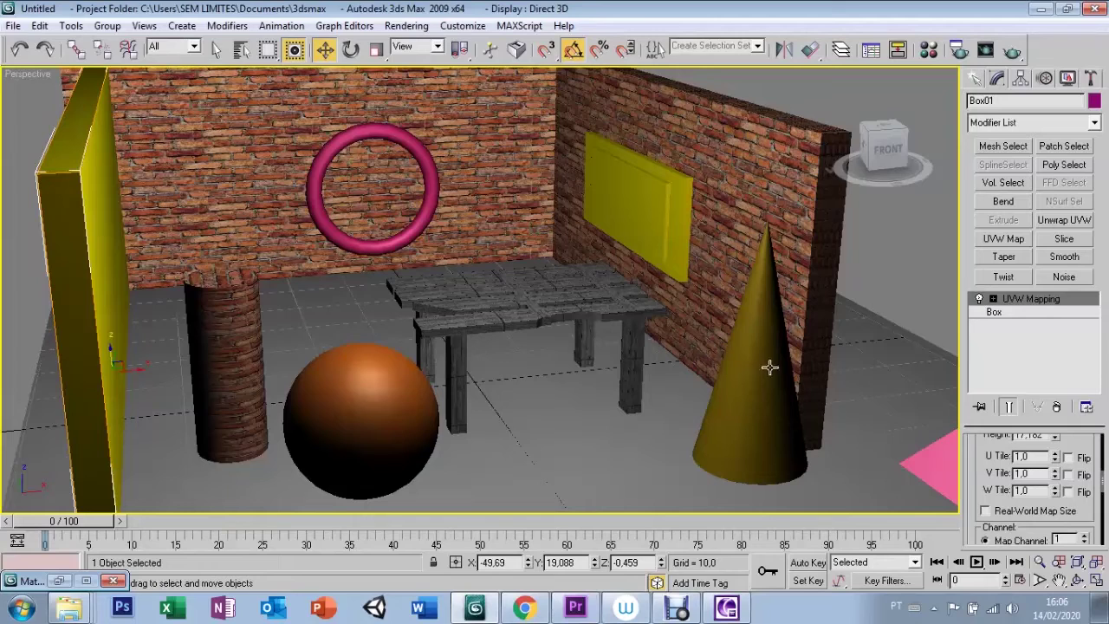
drag(1037, 457, 1012, 456)
text(5,0)
click(928, 50)
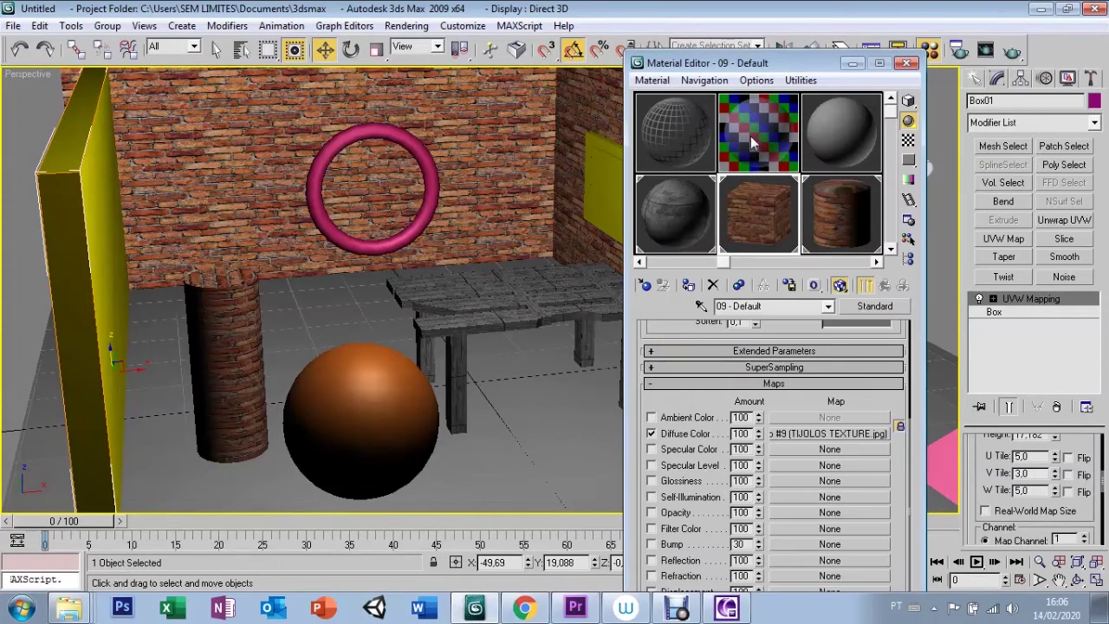
click(688, 286)
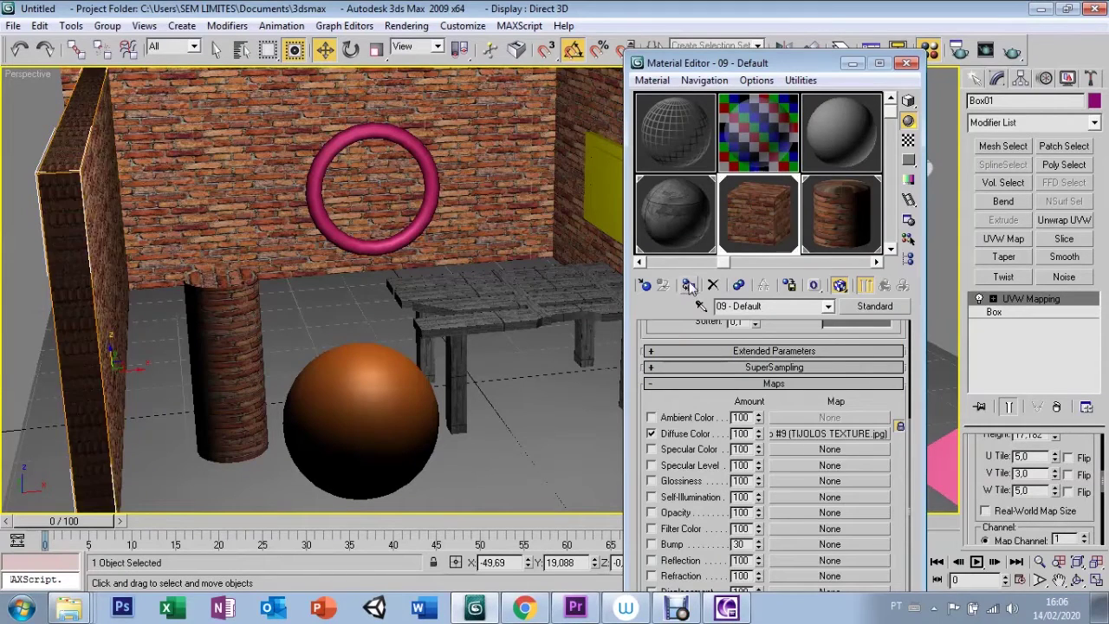
click(853, 63)
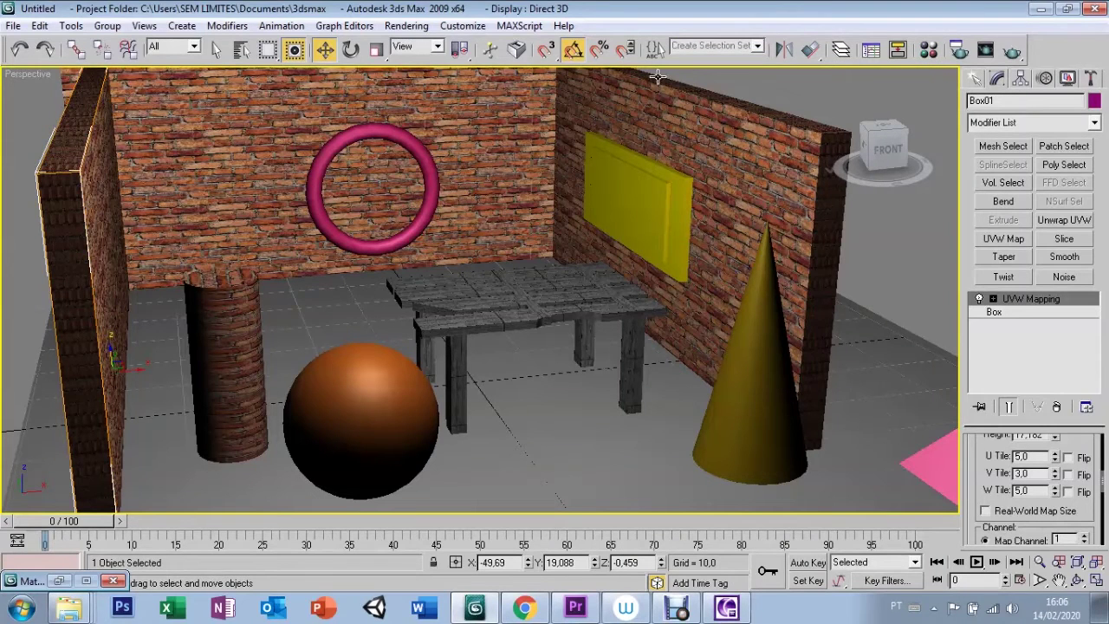
Render the whole room in the perspective view from a lower angle and close the rendered image.
click(1078, 580)
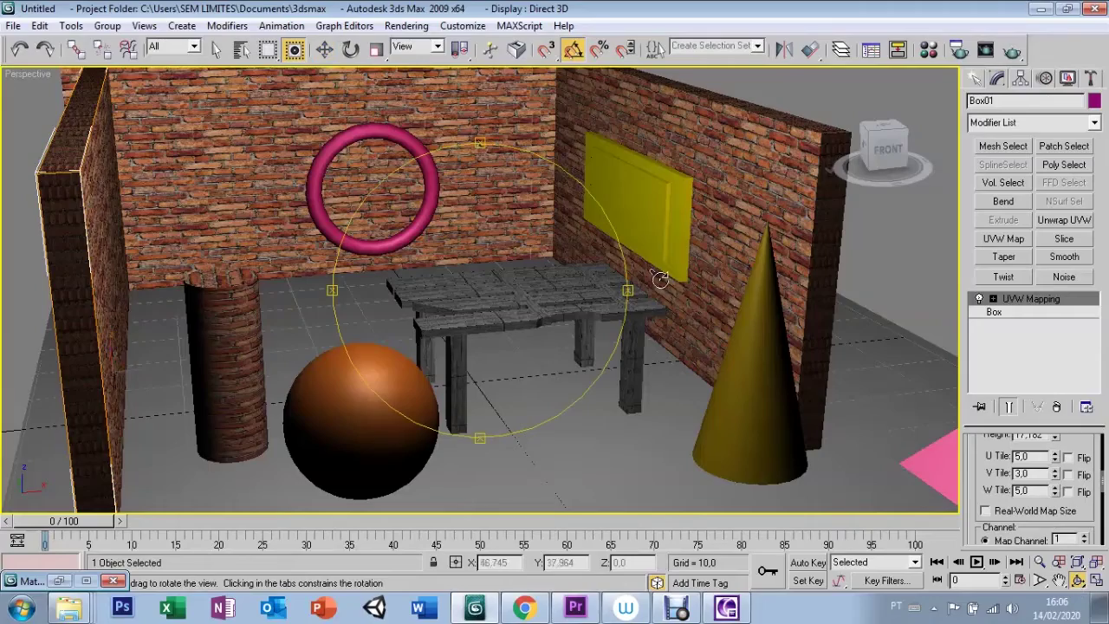
drag(617, 286, 656, 252)
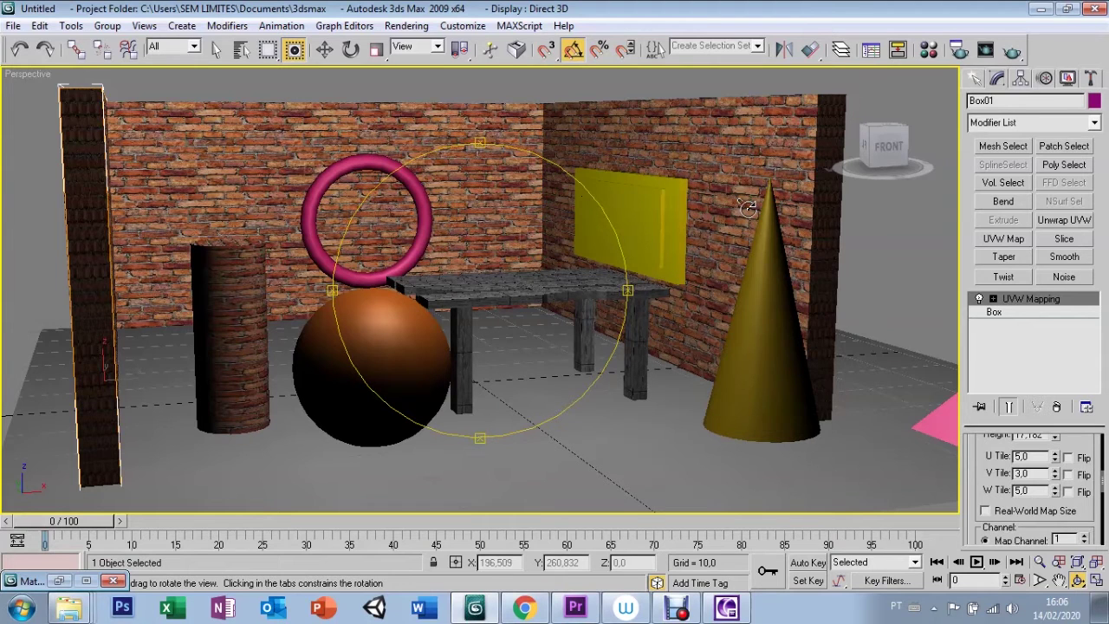
key(shift+q)
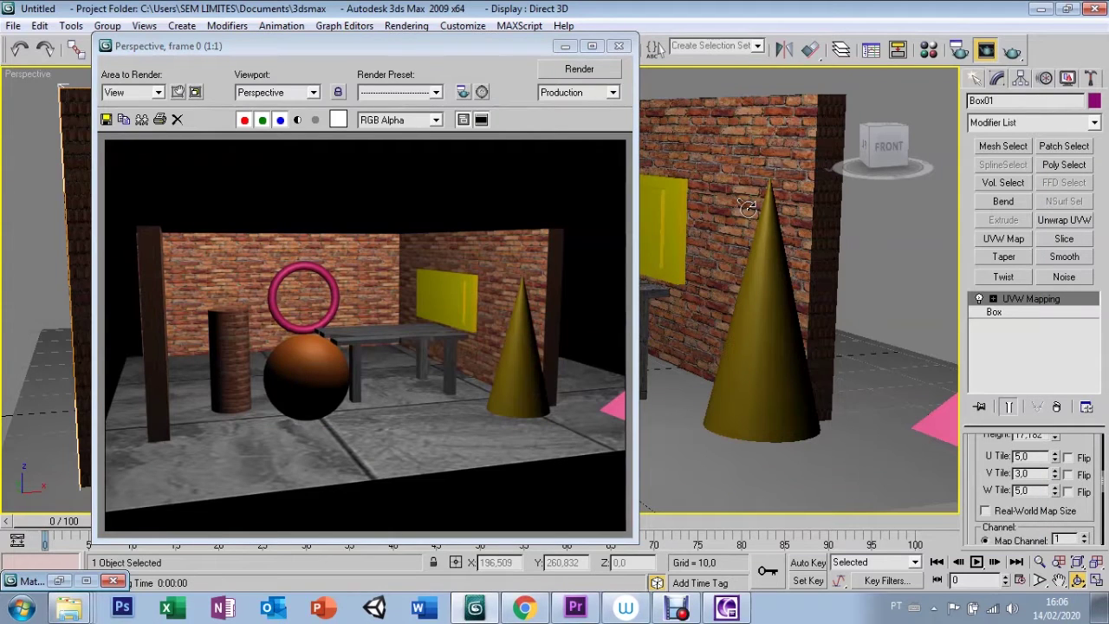
click(619, 46)
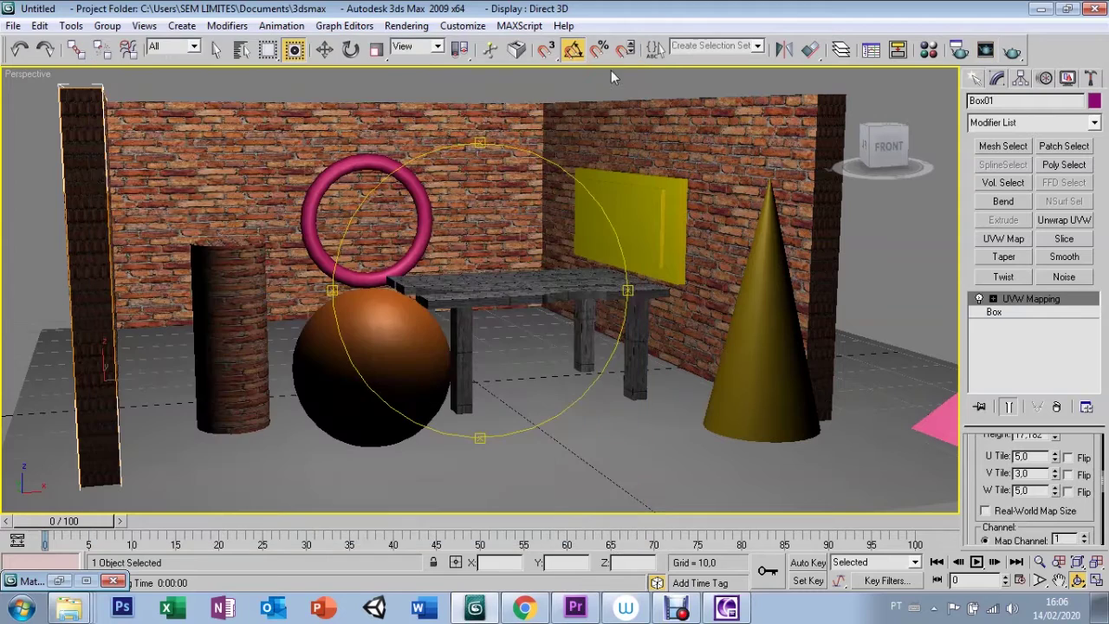
Render a closer perspective view of the table, sphere and brick walls.
scroll(632, 179, up, 3)
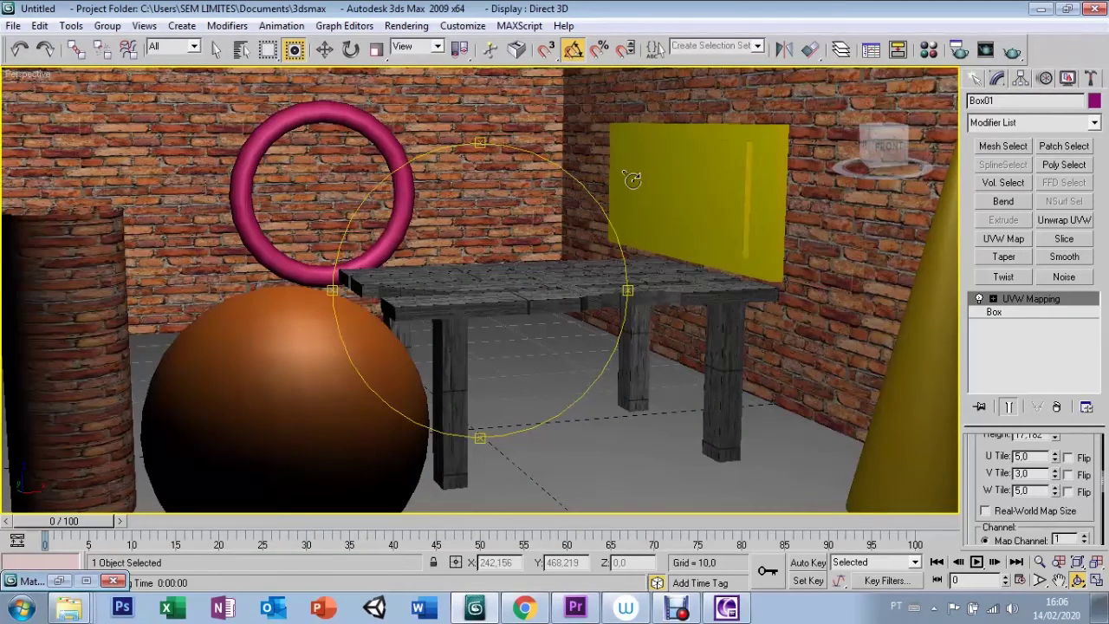
key(shift+q)
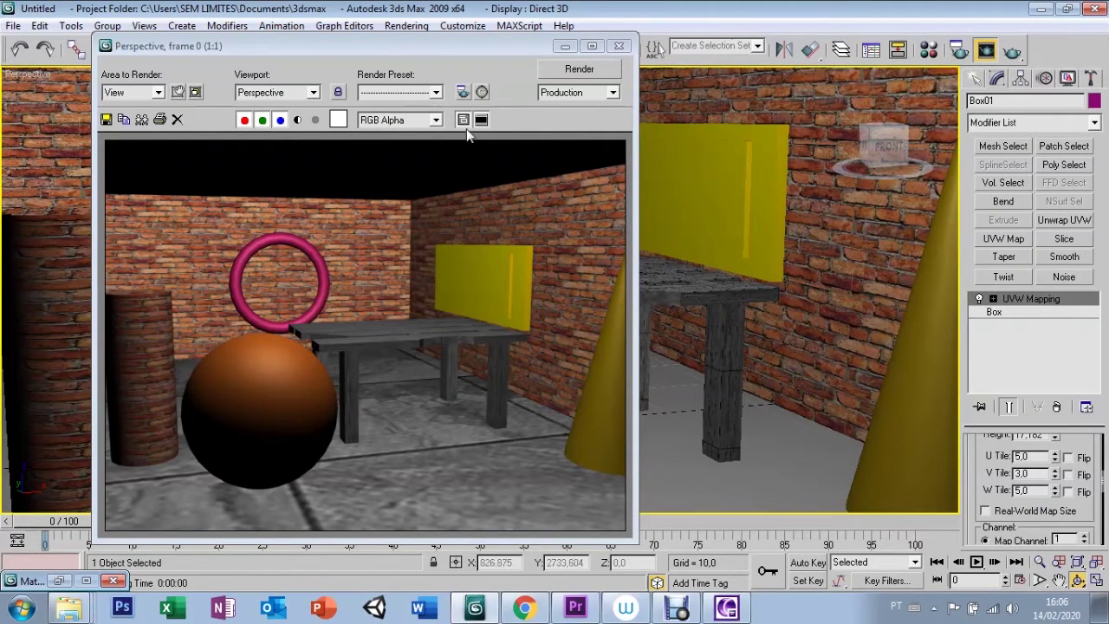
Close the rendered image and check the list of hidden objects for the floor plane.
click(619, 46)
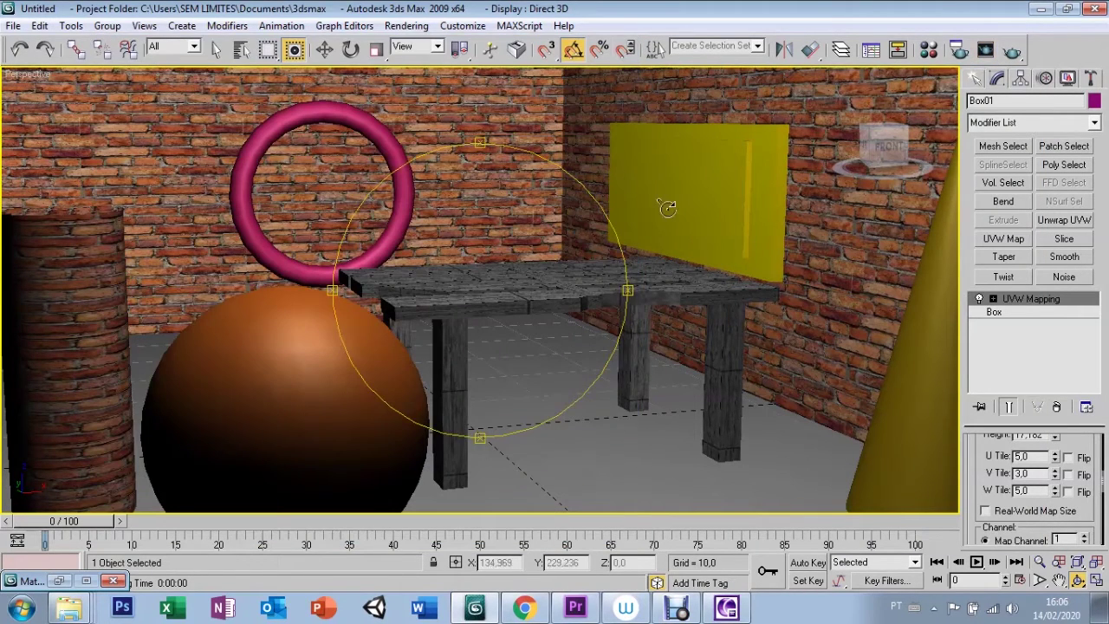
key(w)
click(665, 471)
right_click(665, 471)
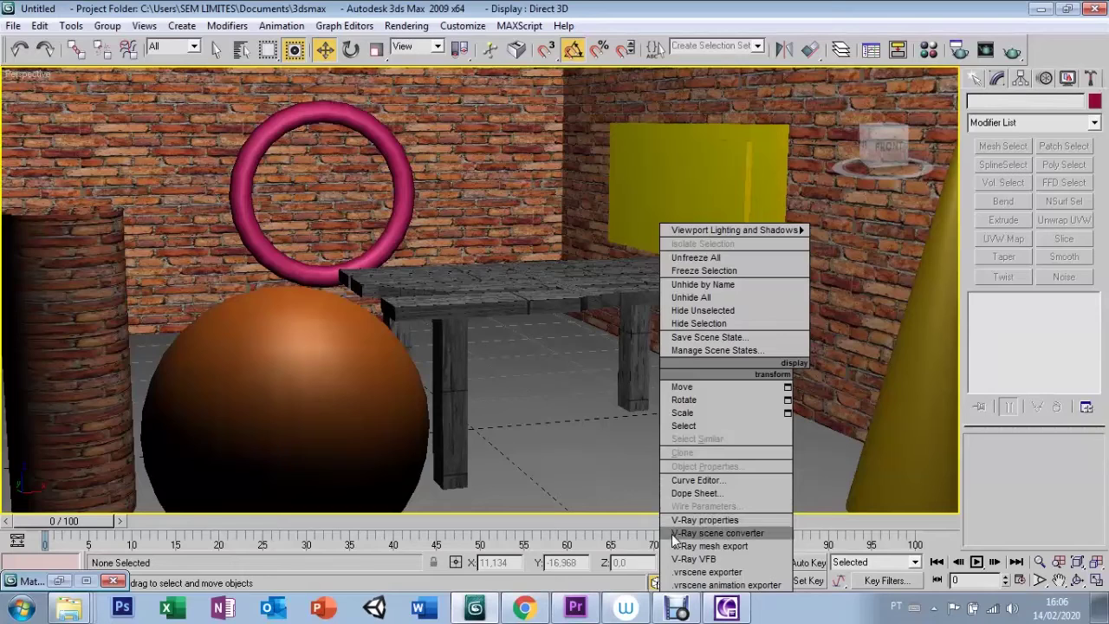
click(592, 472)
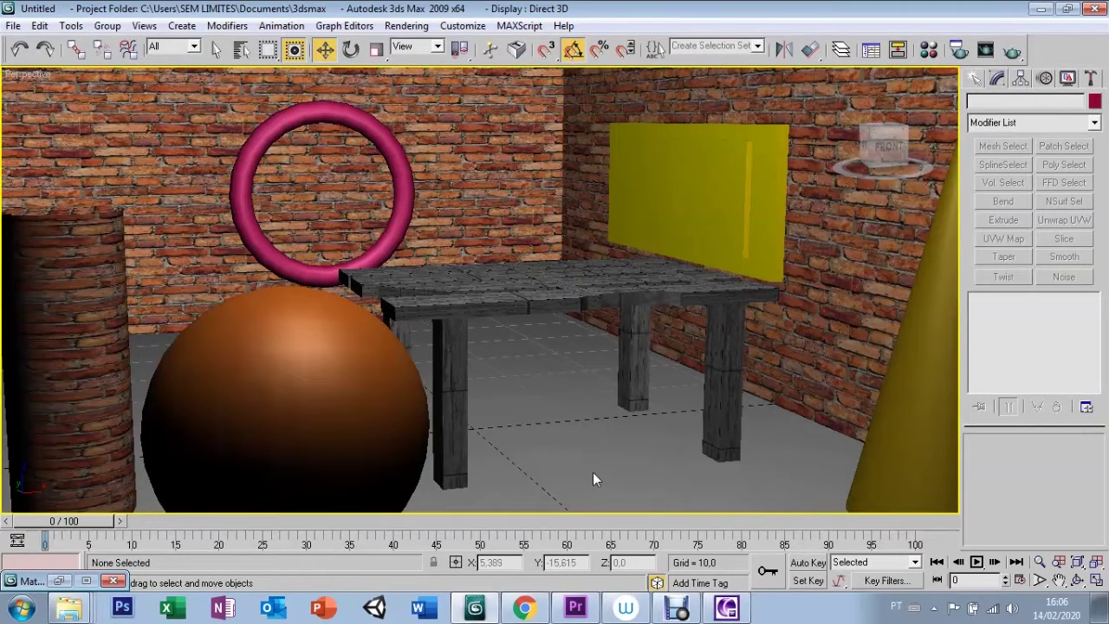
right_click(591, 470)
click(539, 451)
right_click(564, 406)
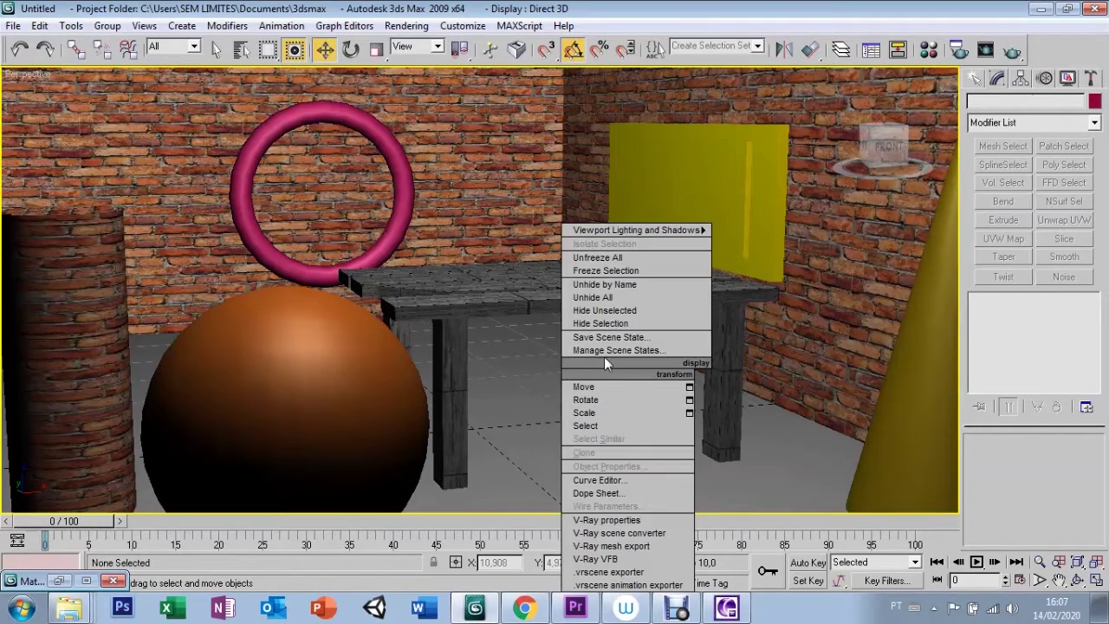
click(604, 284)
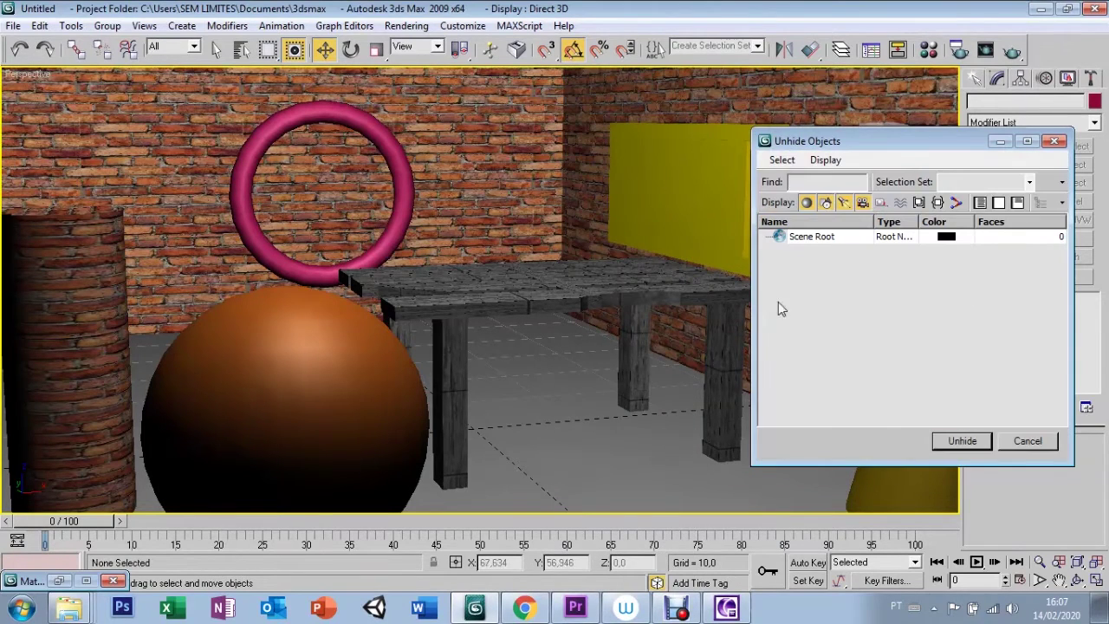
click(1014, 442)
Unfreeze all objects in the scene and select the floor plane.
right_click(575, 441)
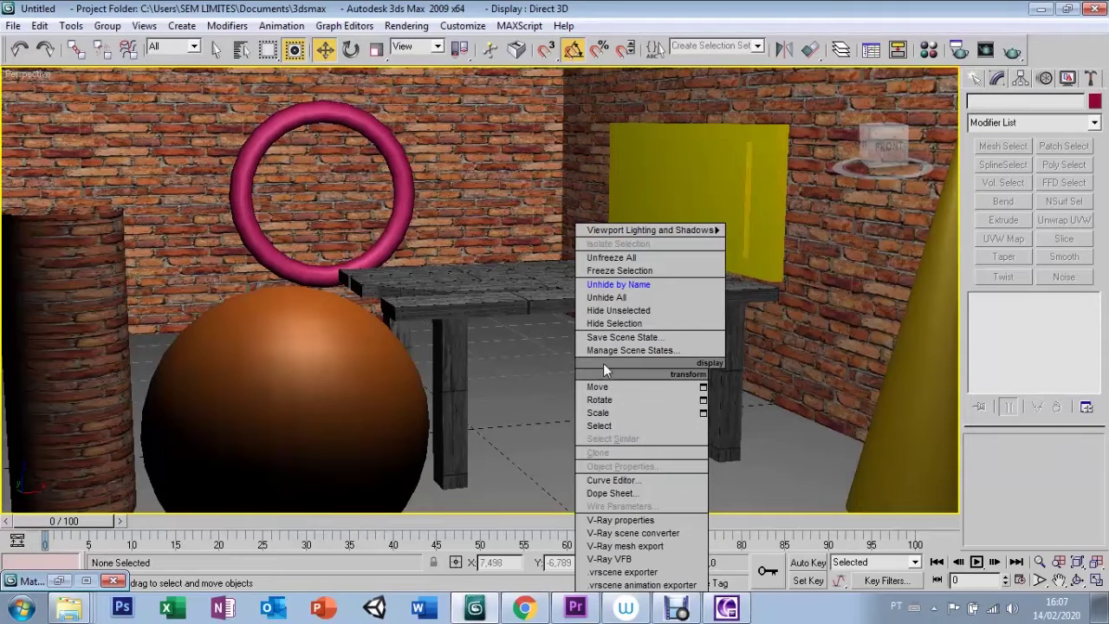
key(Escape)
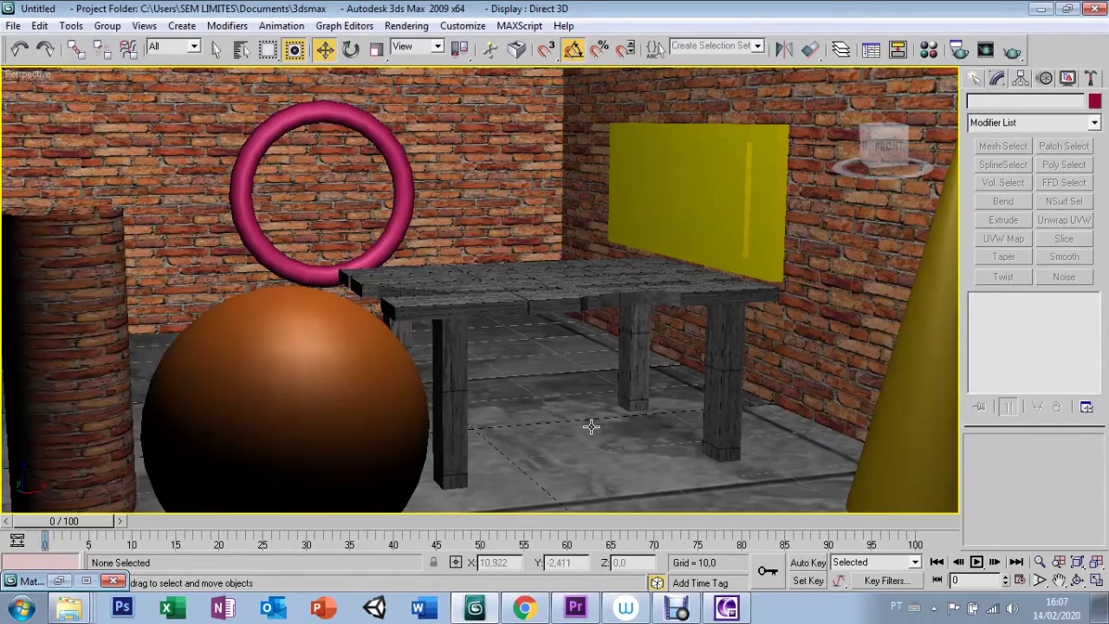
click(600, 417)
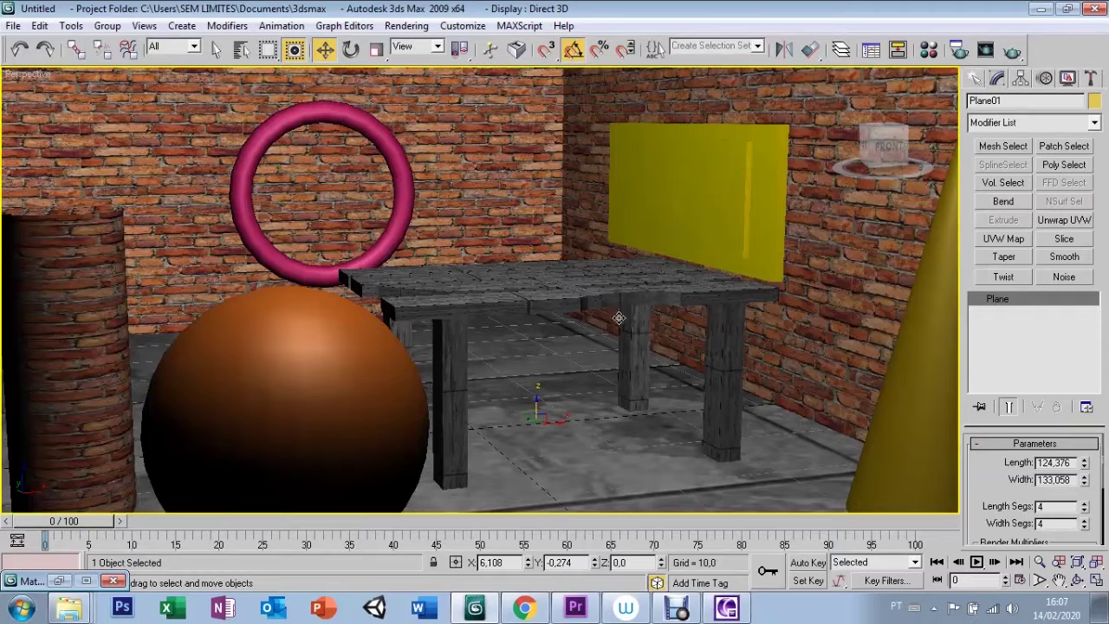
Add a UVW Map modifier to the floor plane and set its U Tile, V Tile and W Tile to 20.
click(1002, 239)
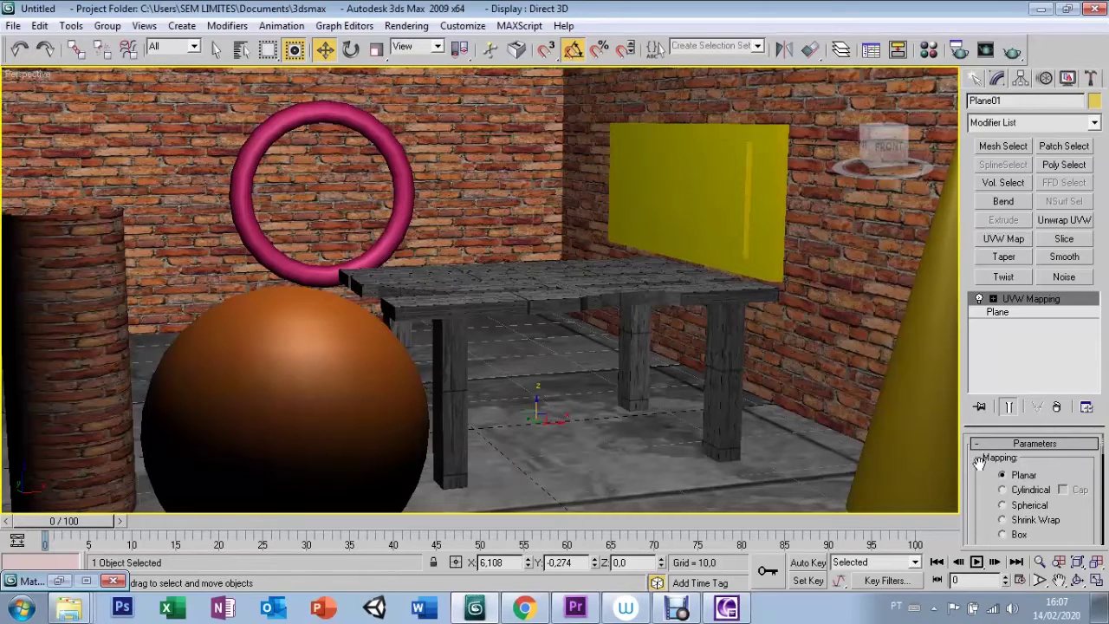
drag(976, 509, 976, 445)
scroll(975, 445, down, 5)
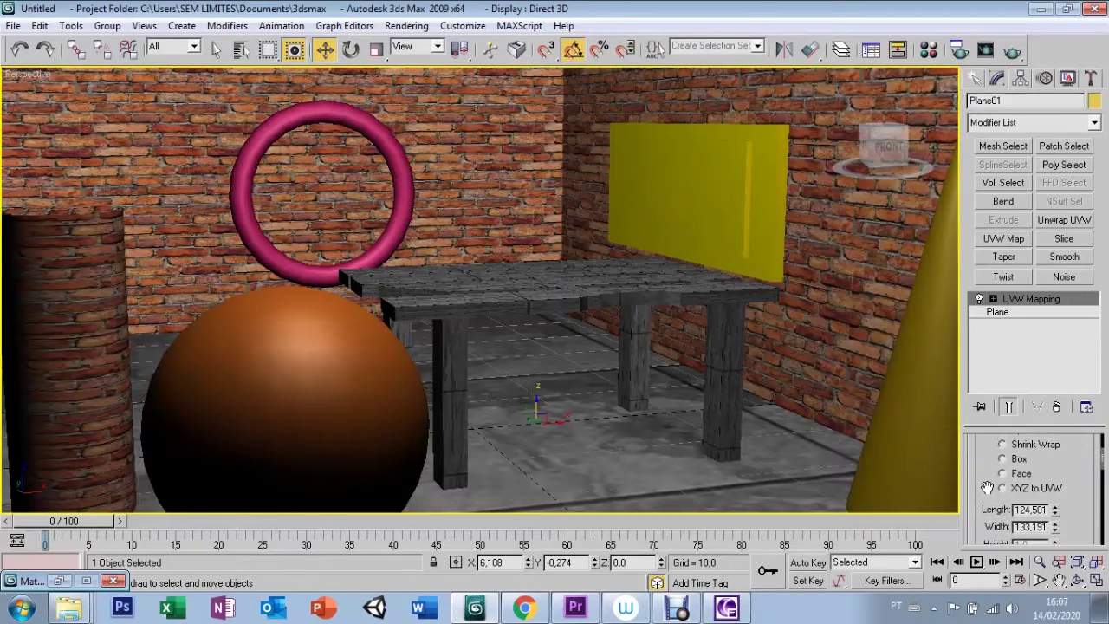
drag(1024, 473, 1001, 469)
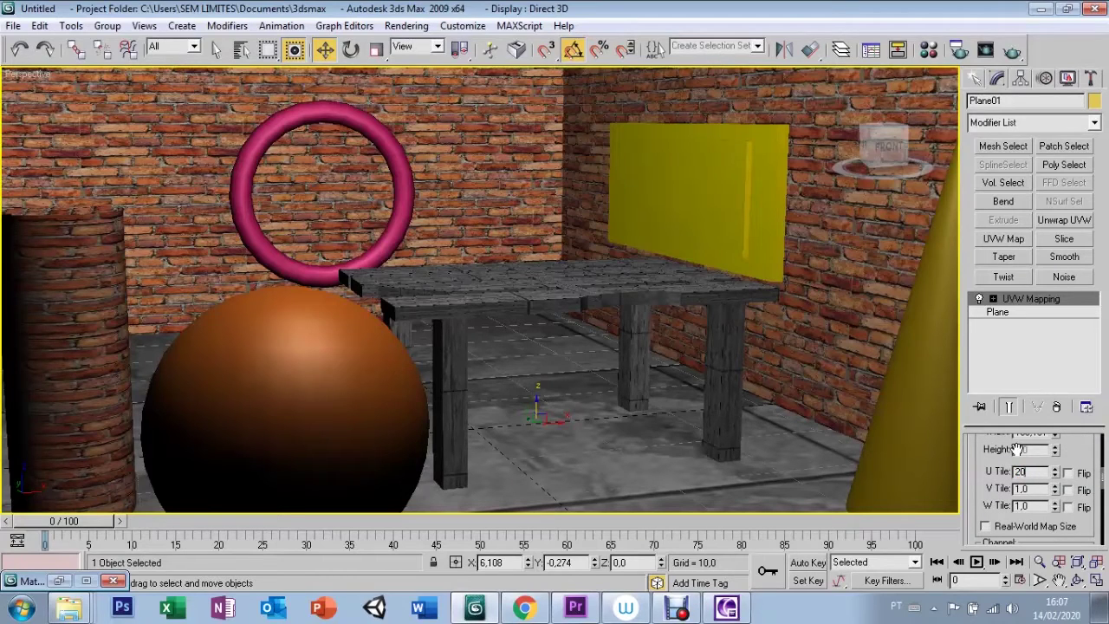
text(20)
key(Return)
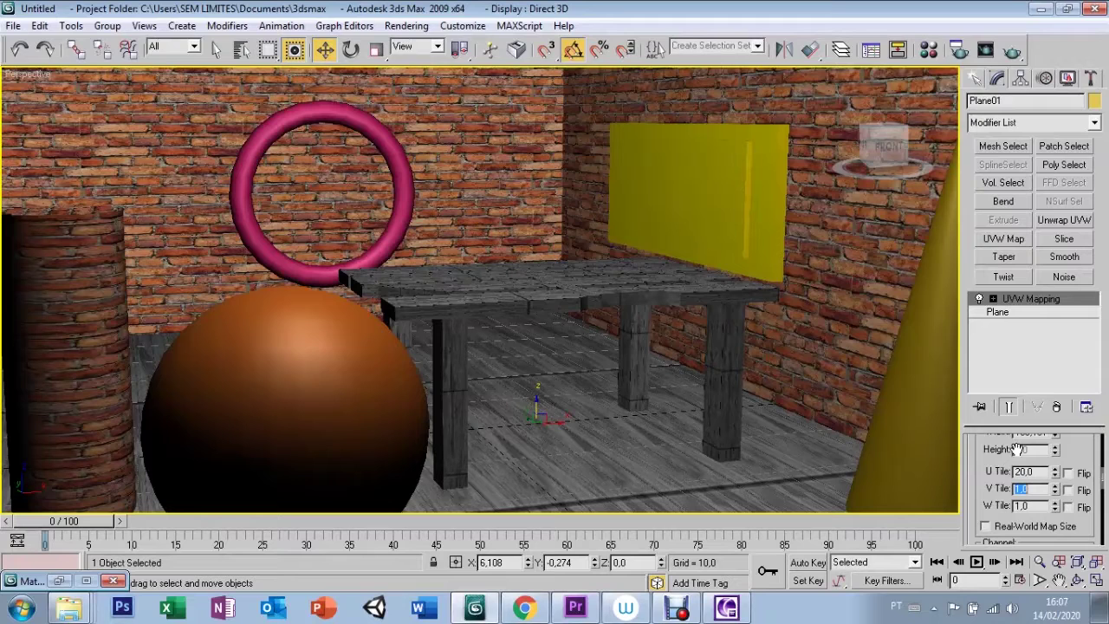
text(20)
key(Return)
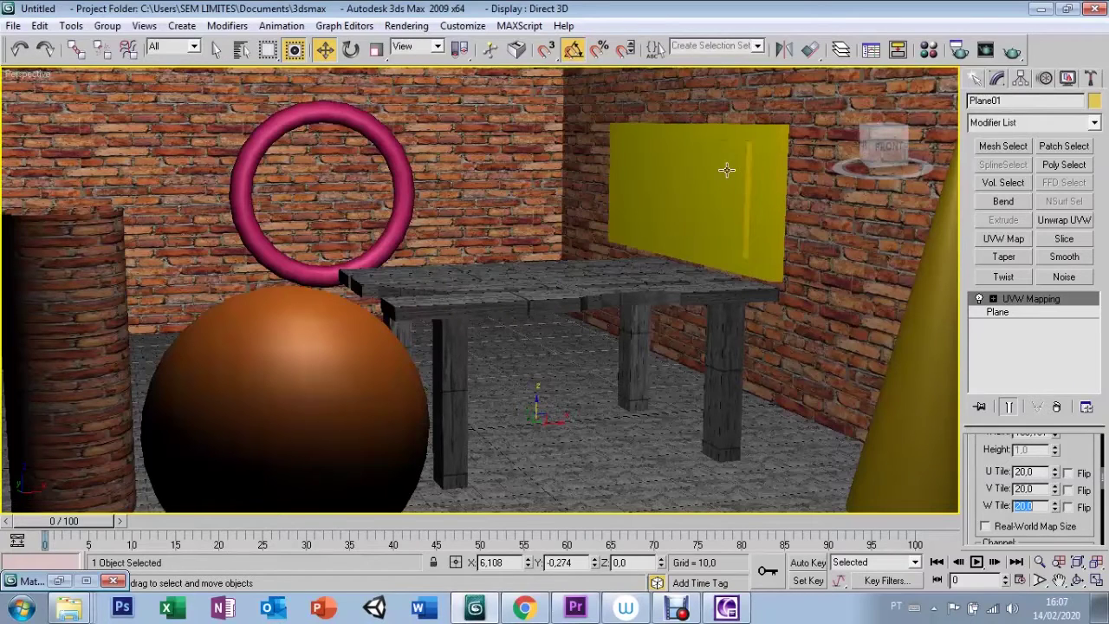
Render the perspective view to check the floor tiling, and close the rendered image and the render settings.
click(958, 50)
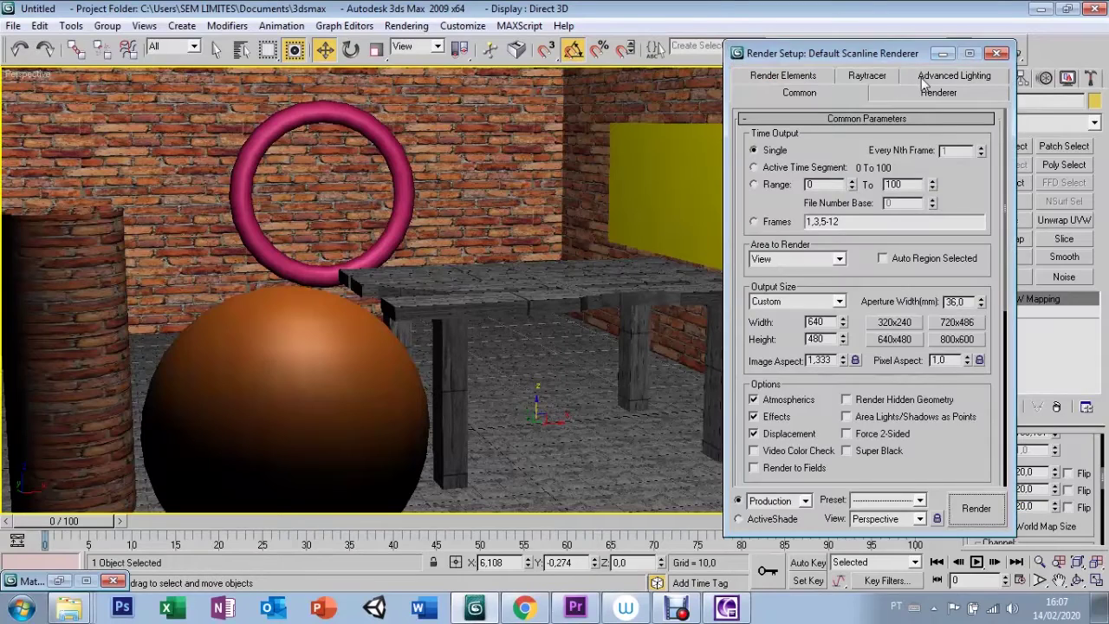
click(958, 504)
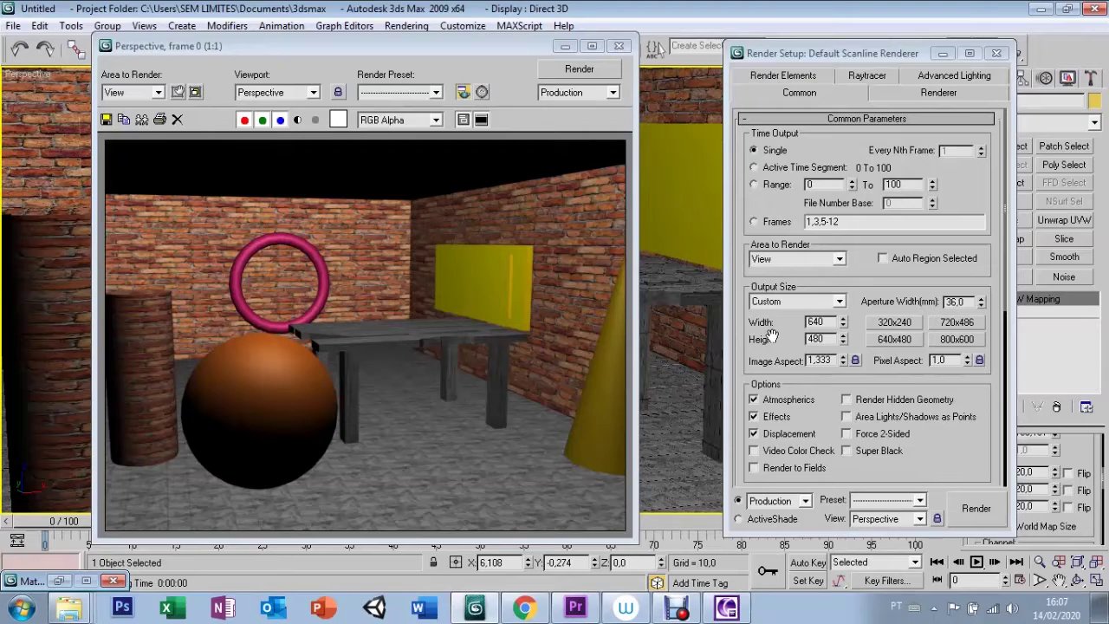
click(619, 47)
click(996, 53)
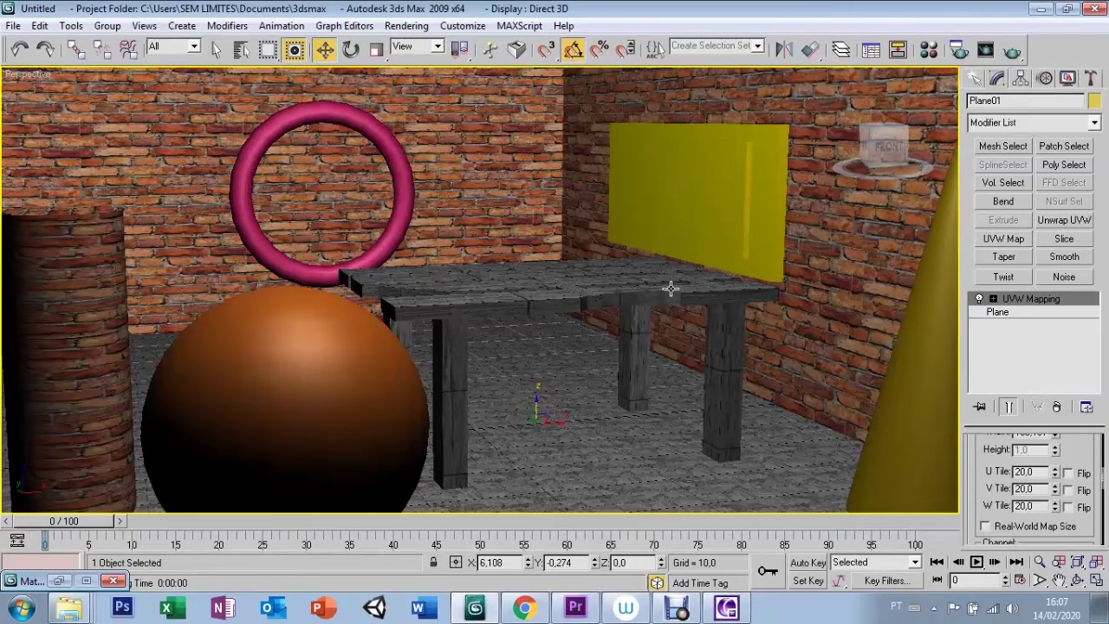
Add a UVW Map modifier with Box mapping to the yellow panel mounted on the brick wall behind the table.
click(759, 256)
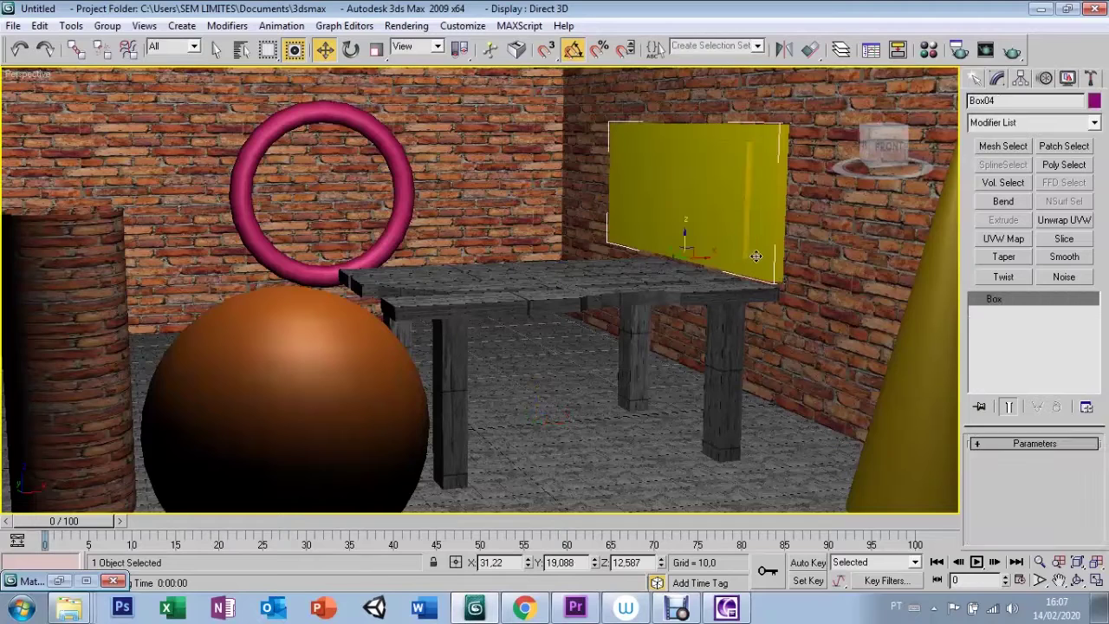
click(1004, 238)
drag(988, 492, 994, 456)
click(1002, 474)
drag(987, 506, 987, 447)
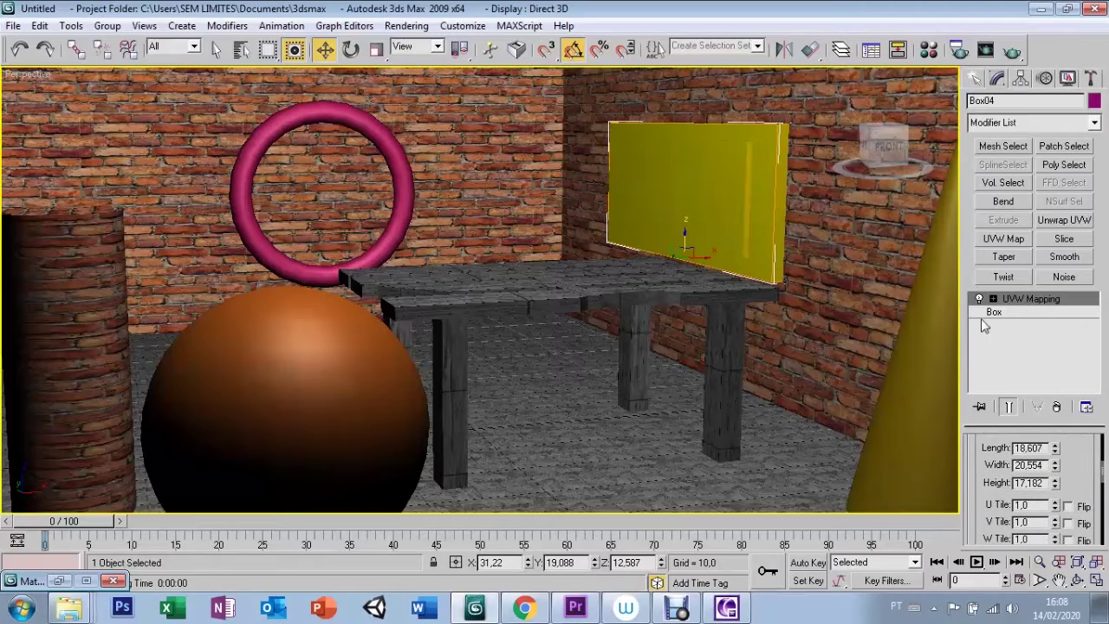
Load the bitmap "madeira velha textura" as the Diffuse Color map of the material 04 - Default.
click(928, 50)
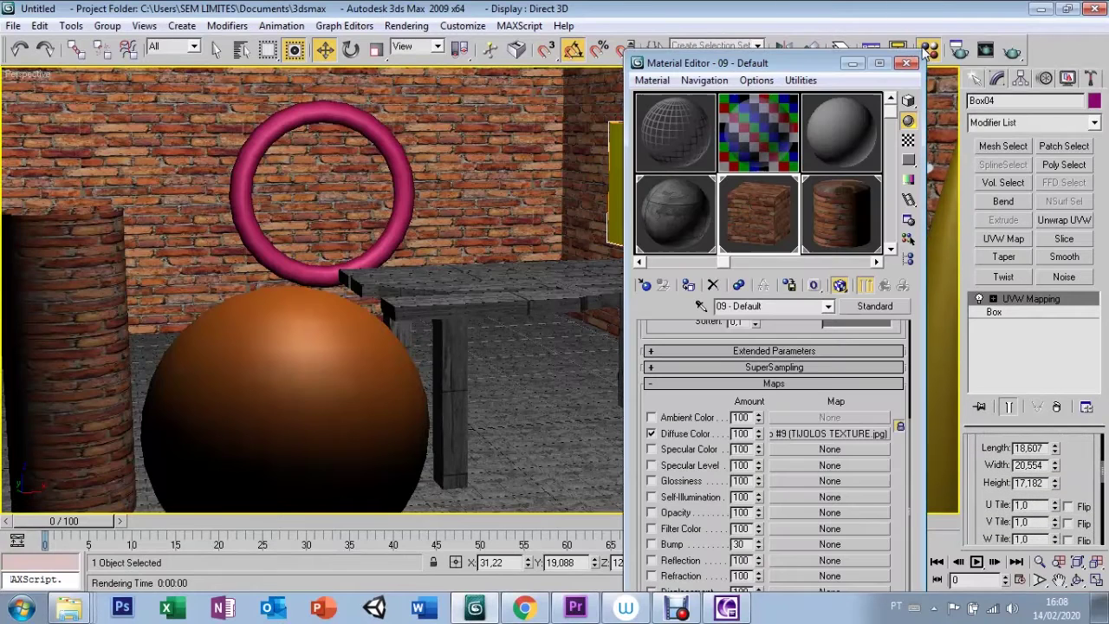
click(835, 141)
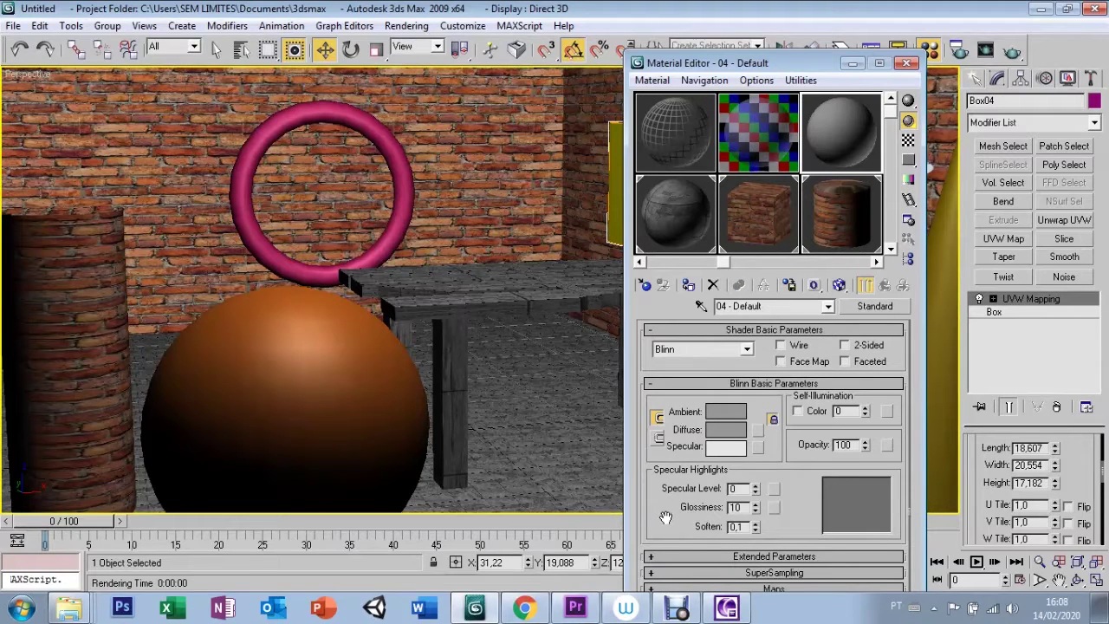
drag(665, 518, 658, 413)
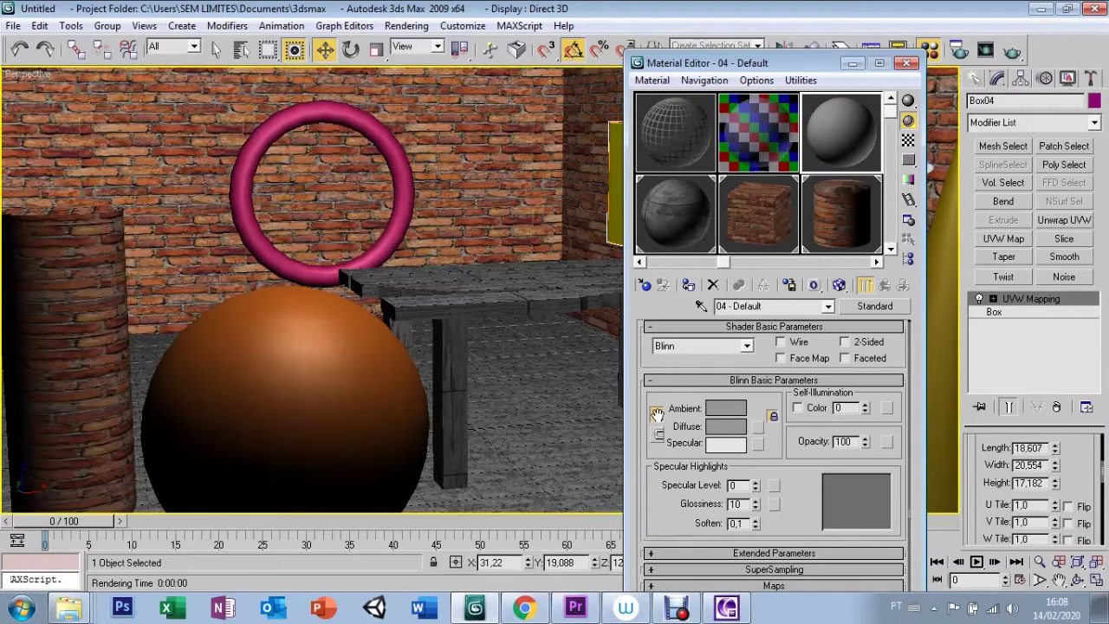
click(656, 586)
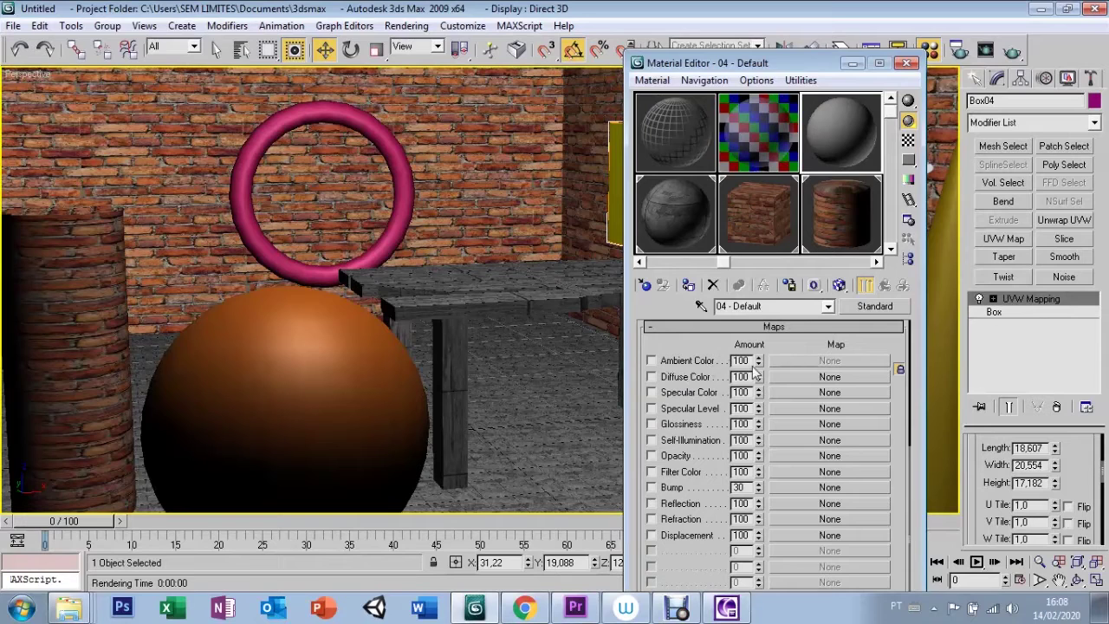
click(785, 376)
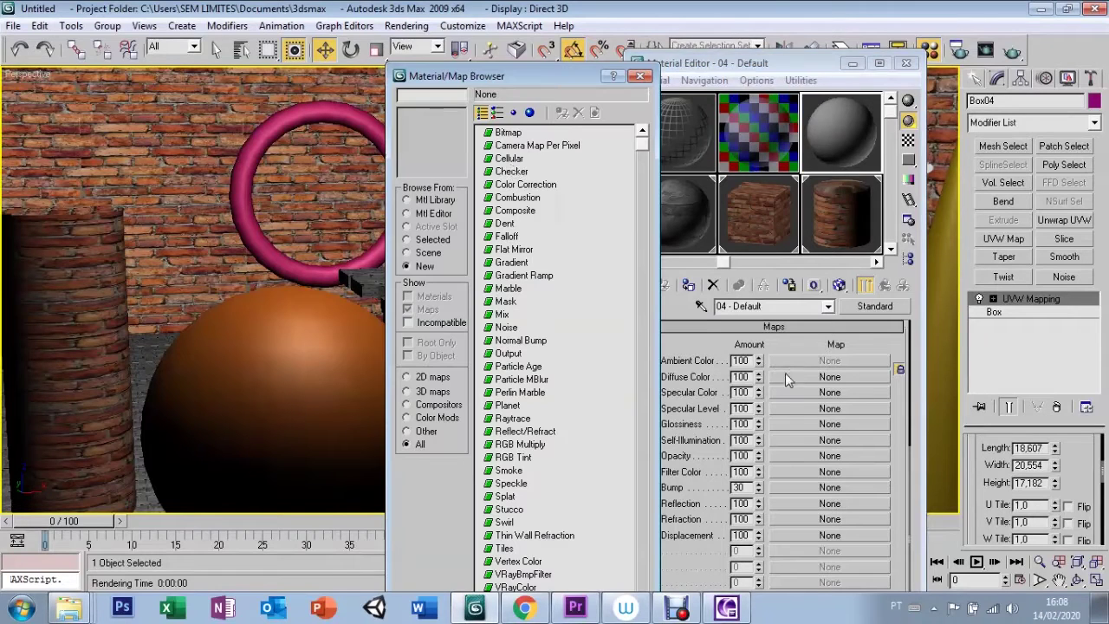
double_click(508, 132)
drag(446, 139, 446, 258)
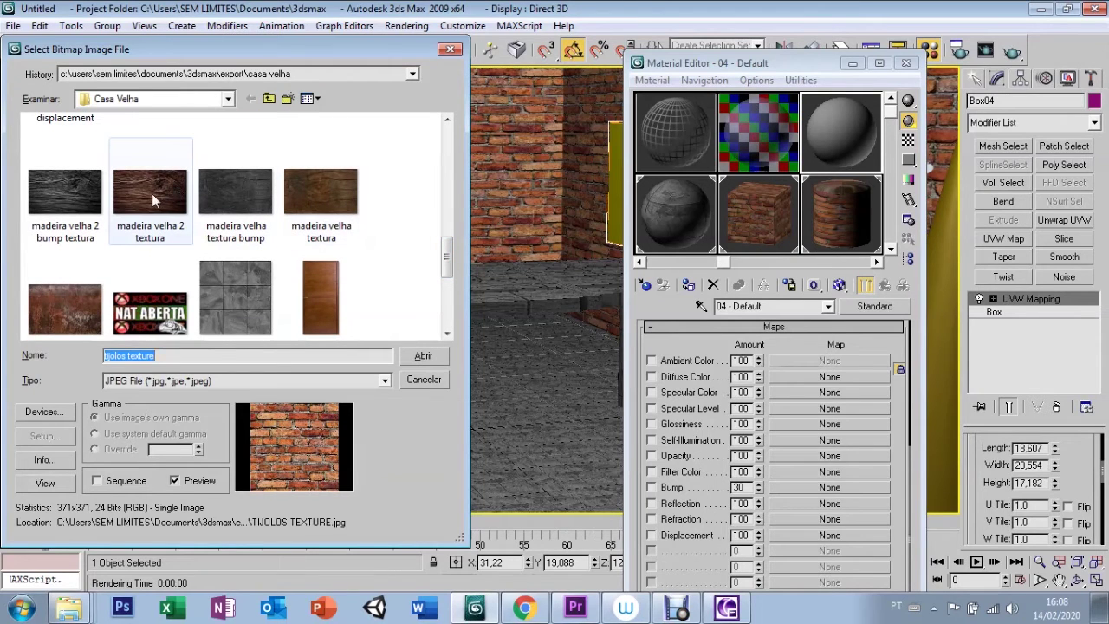
click(317, 193)
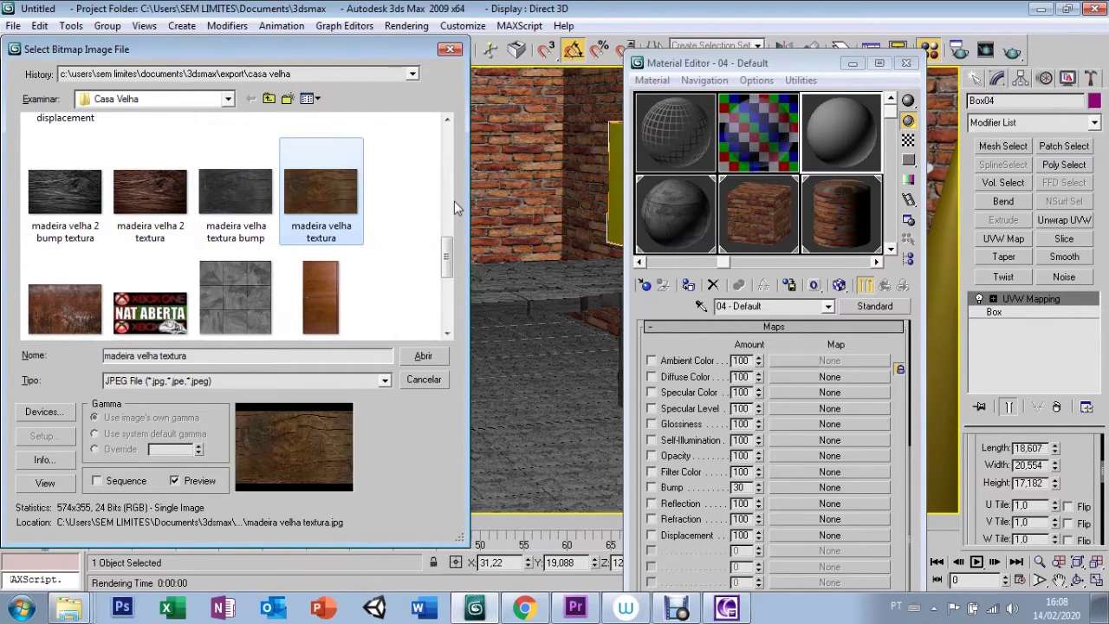
click(424, 358)
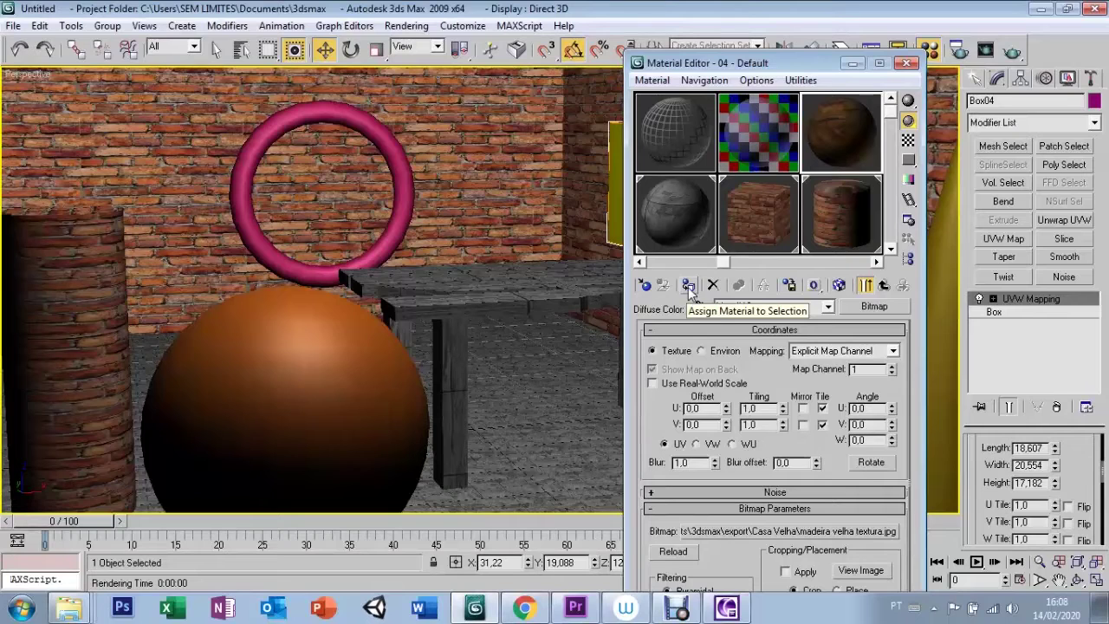
Assign the wood material 04 - Default to the wall panel, show its texture in the viewport and minimize the Material Editor.
click(691, 292)
click(839, 288)
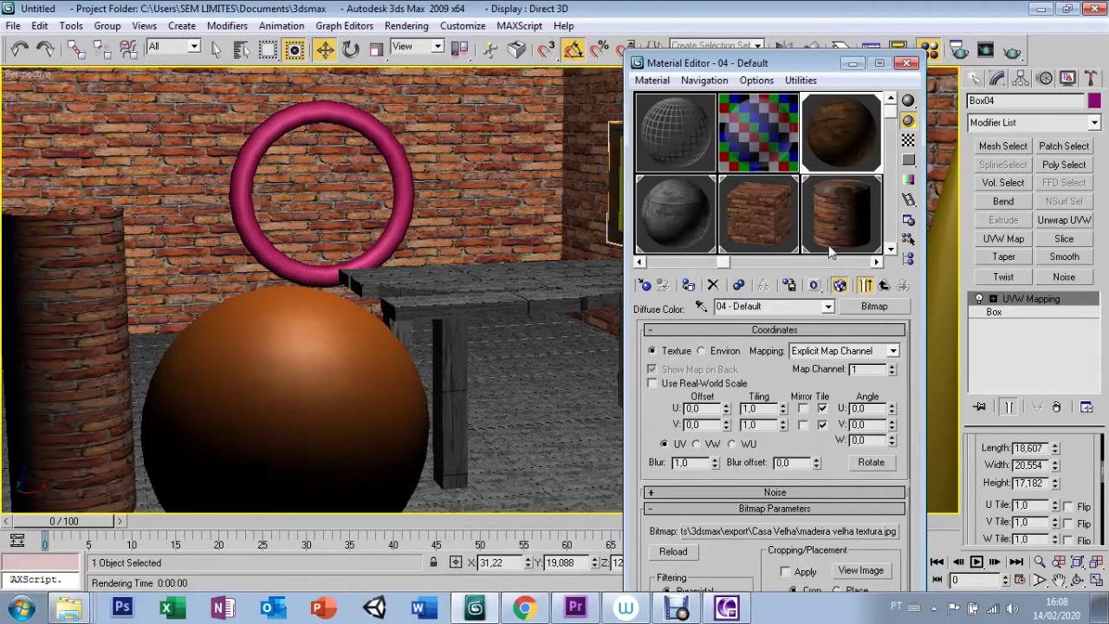
click(852, 63)
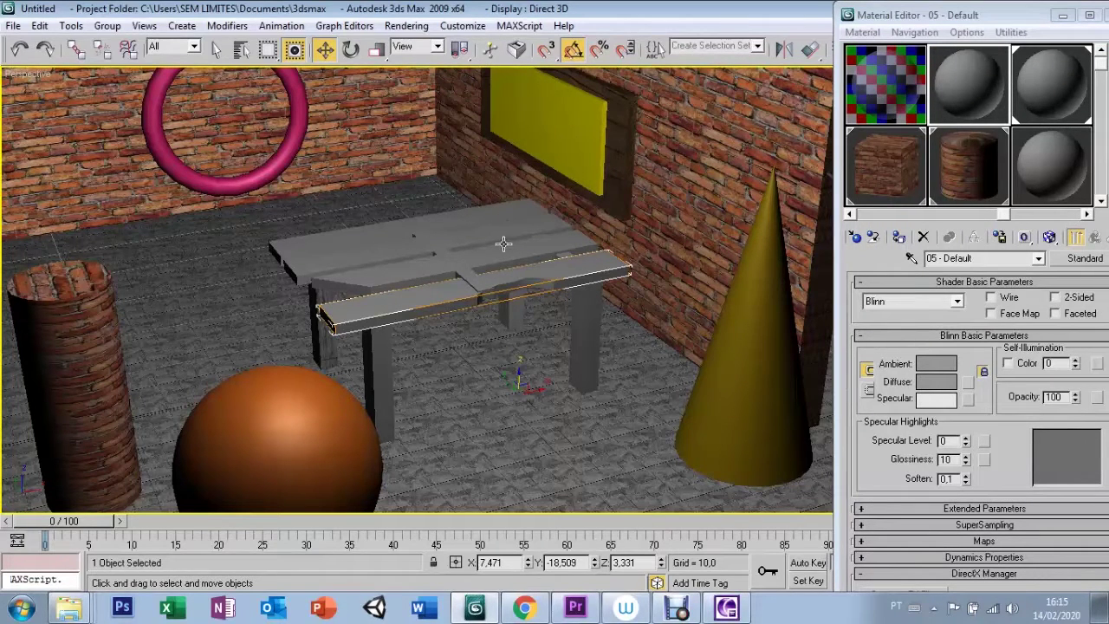
Minimize the Material Editor and delete the UVW Mapping modifier from the tabletop's front plank.
click(1062, 15)
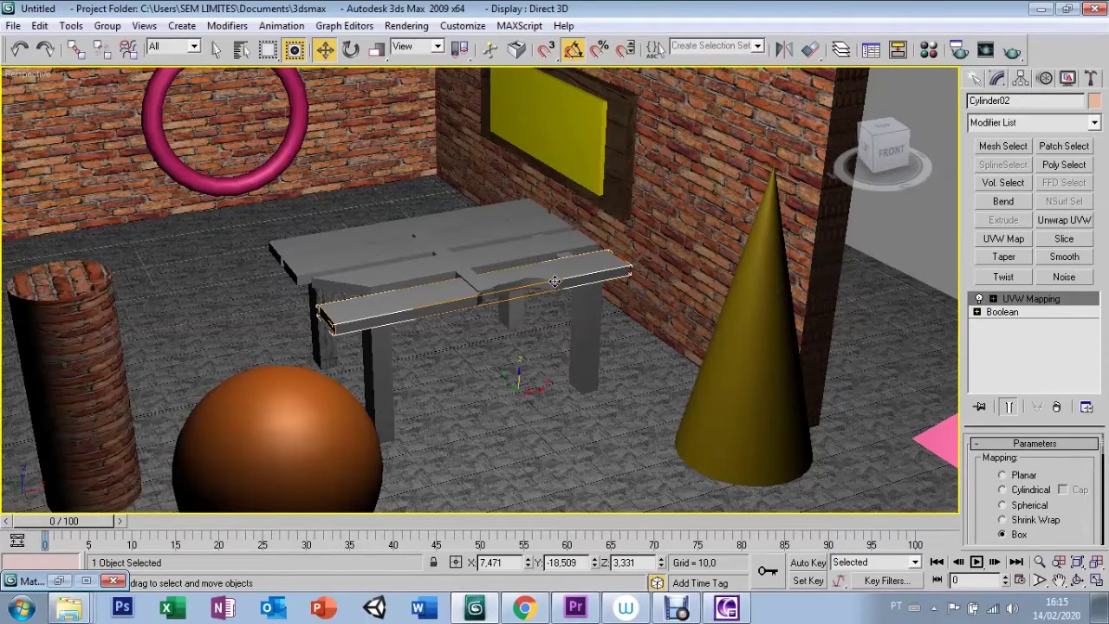
click(583, 239)
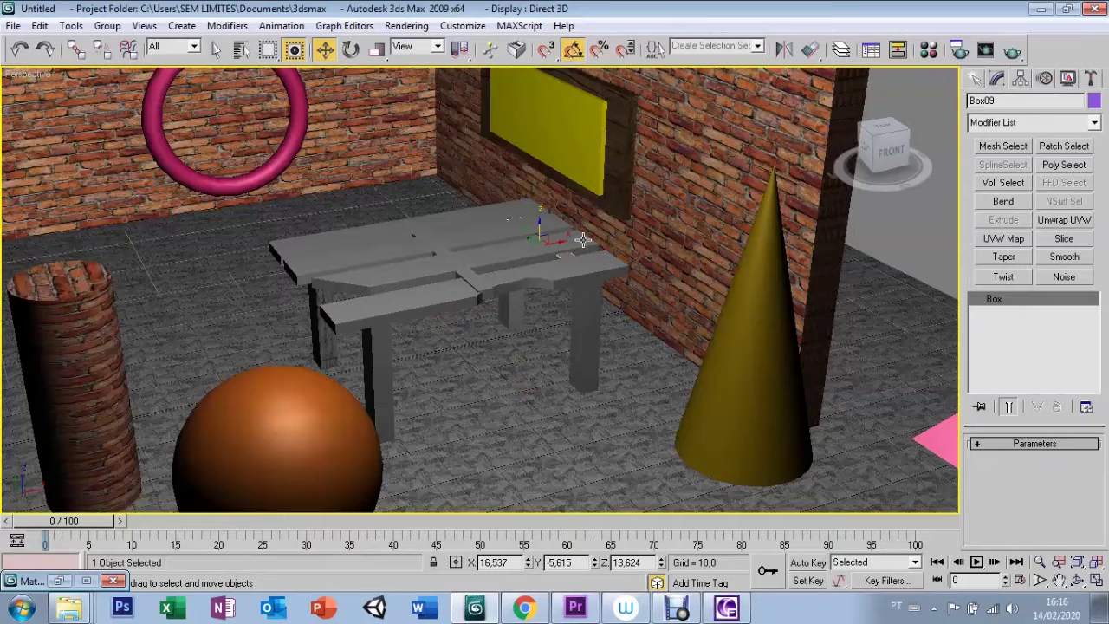
click(561, 277)
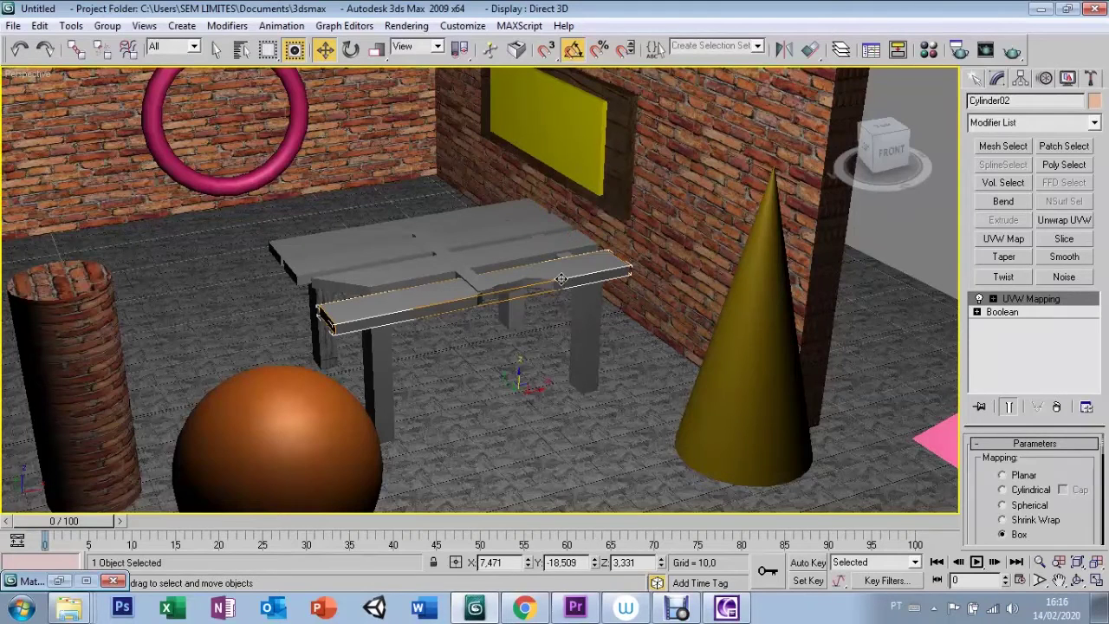
right_click(1020, 303)
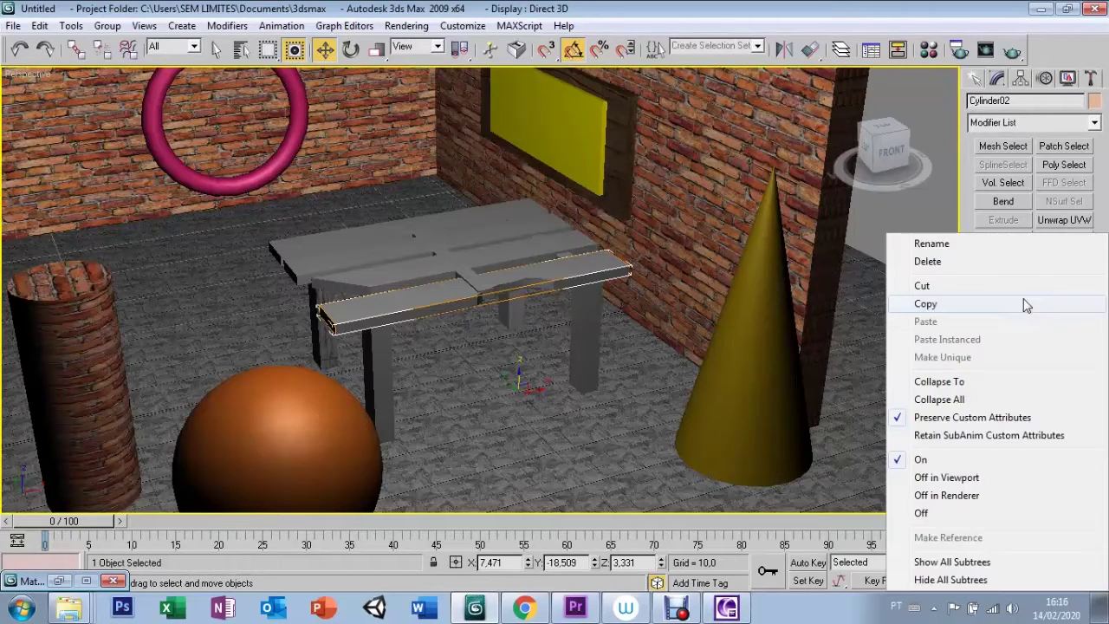
click(943, 261)
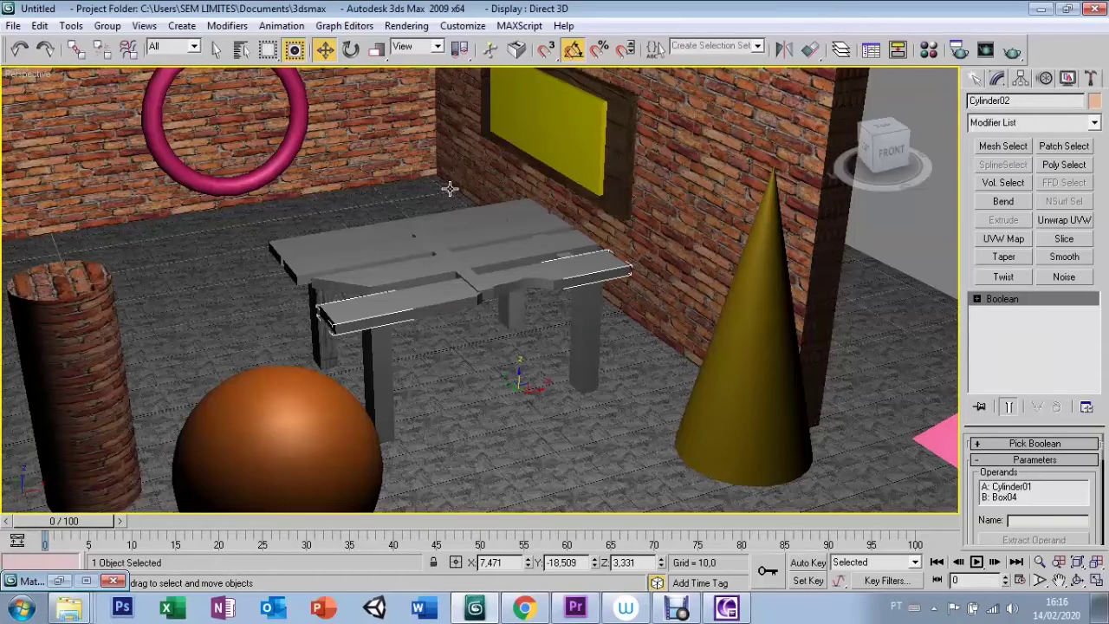
Add a UVW Map modifier with Box mapping to the tabletop's front plank.
click(516, 239)
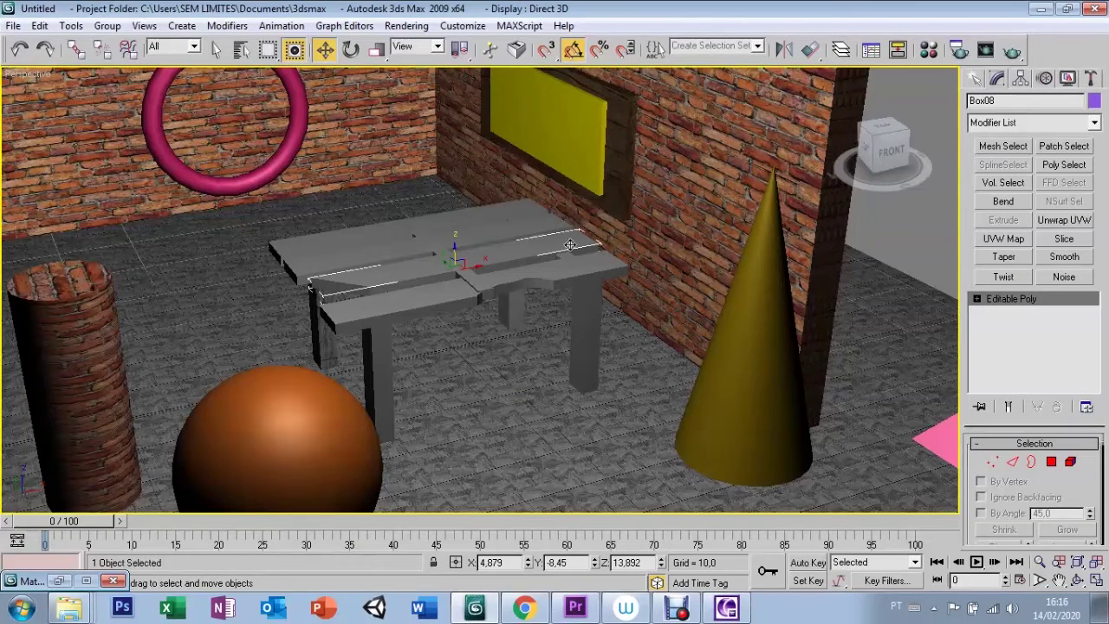
click(559, 279)
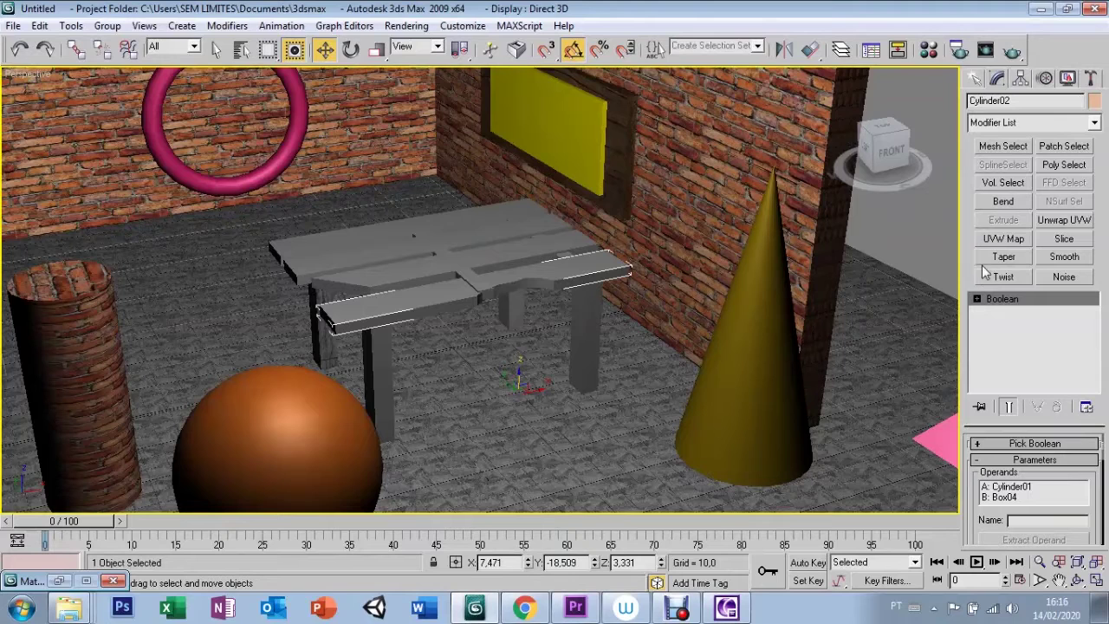
click(997, 240)
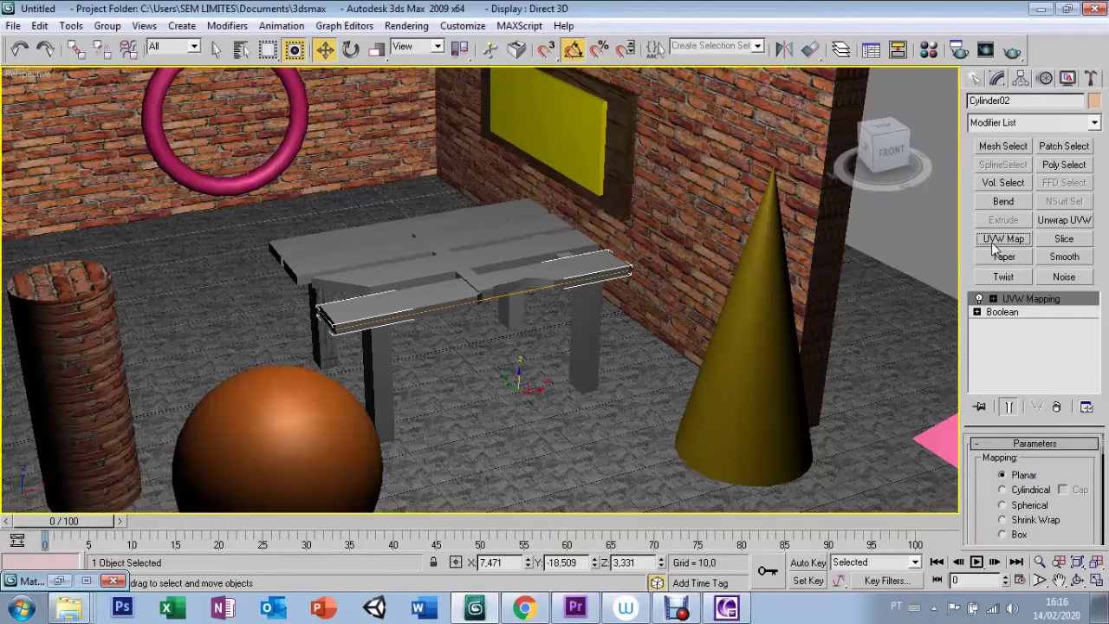
scroll(997, 485, down, 2)
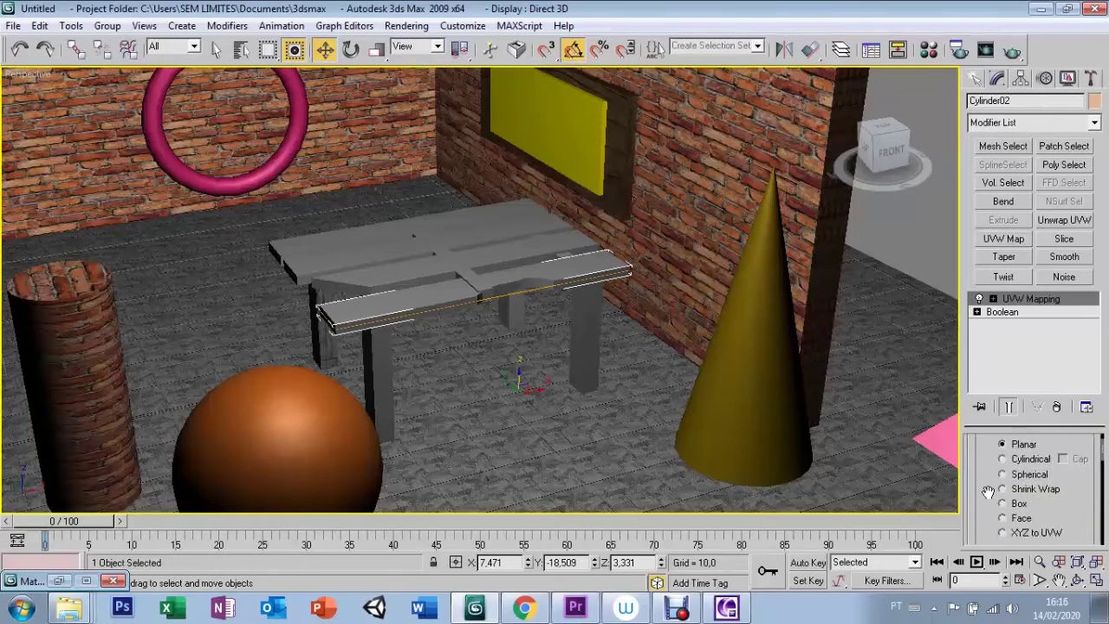
scroll(984, 473, up, 1)
scroll(985, 495, down, 2)
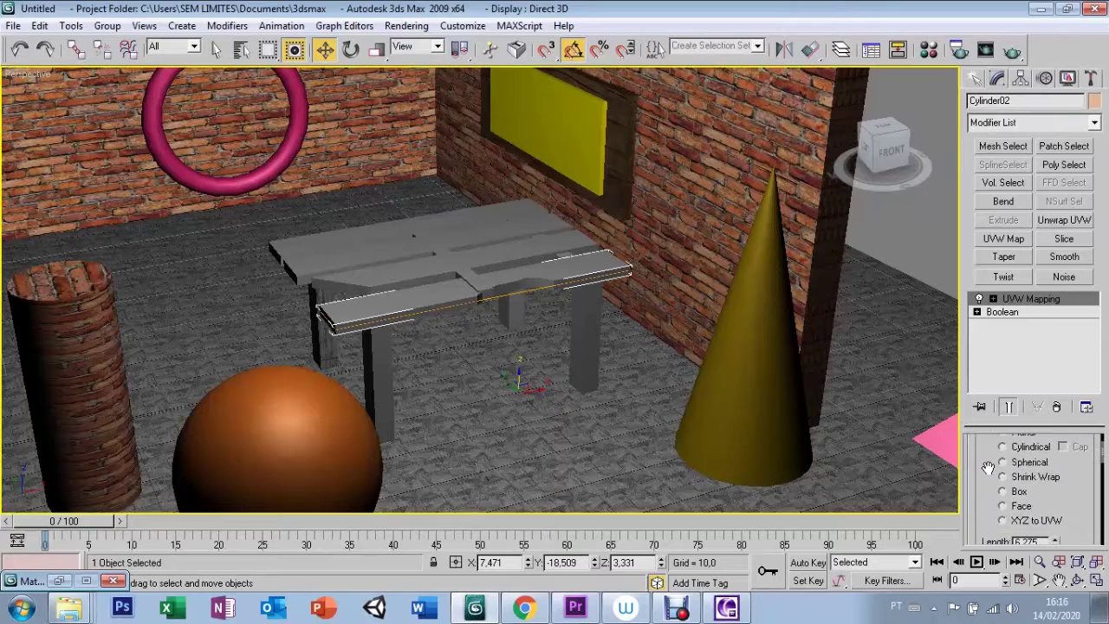
click(1002, 491)
drag(1002, 491, 984, 427)
Load the bitmap "madeira velha textura" as the Diffuse Color map of the material 05 - Default.
click(929, 49)
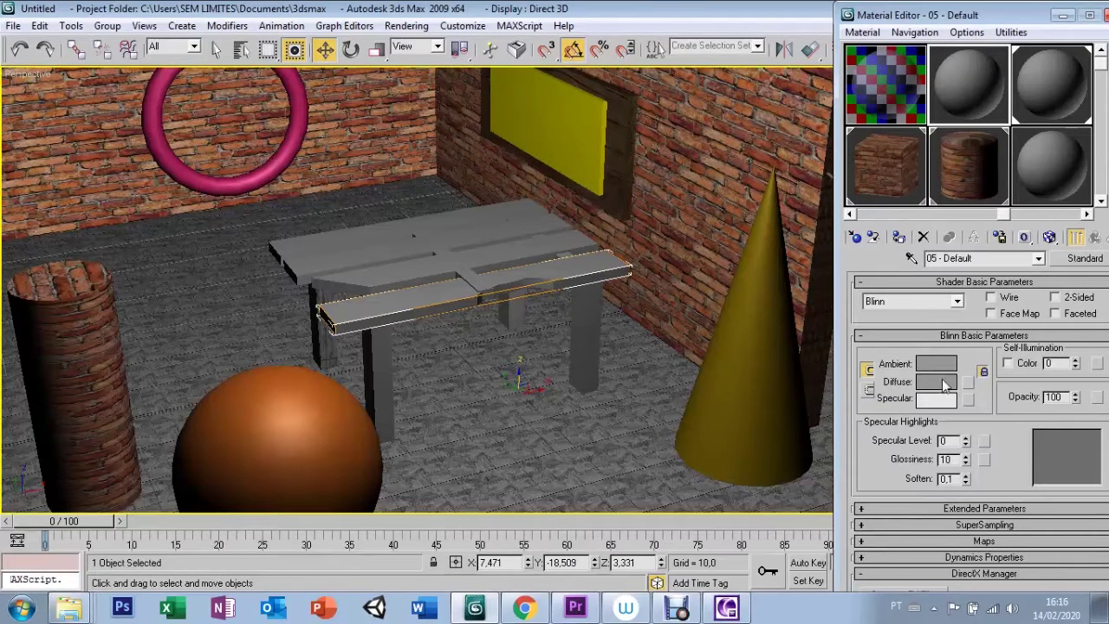
click(941, 542)
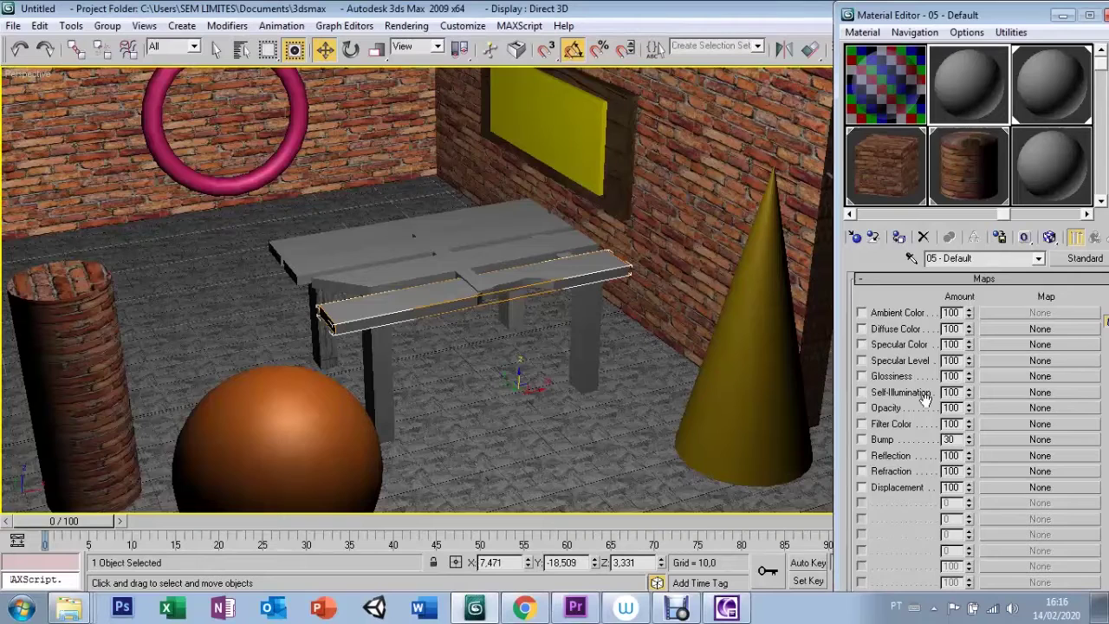
click(861, 329)
click(996, 330)
double_click(508, 133)
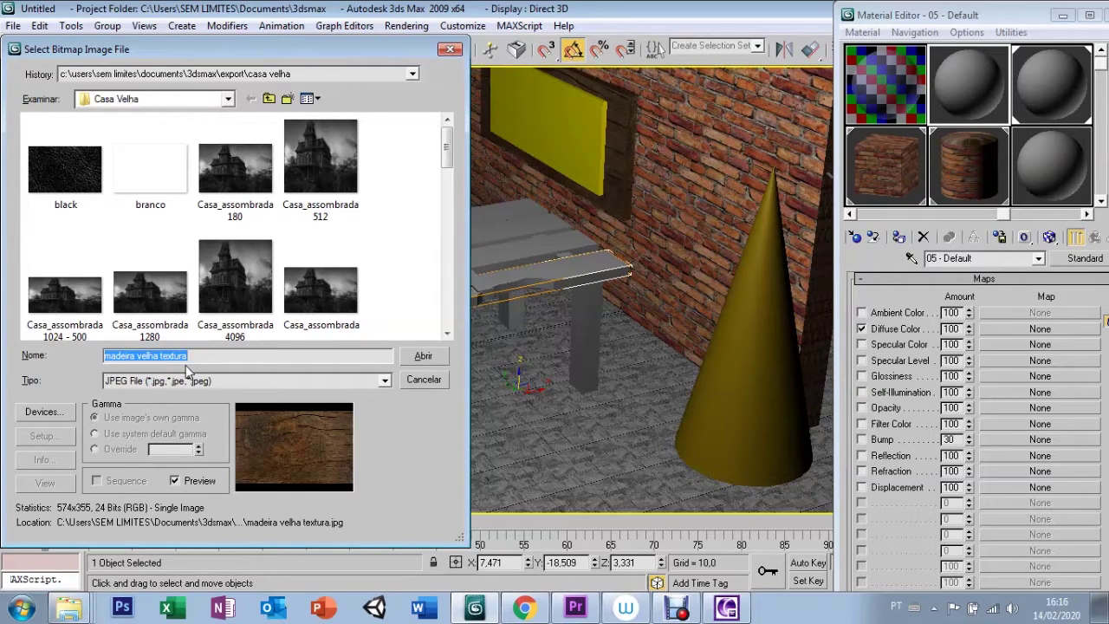
click(421, 358)
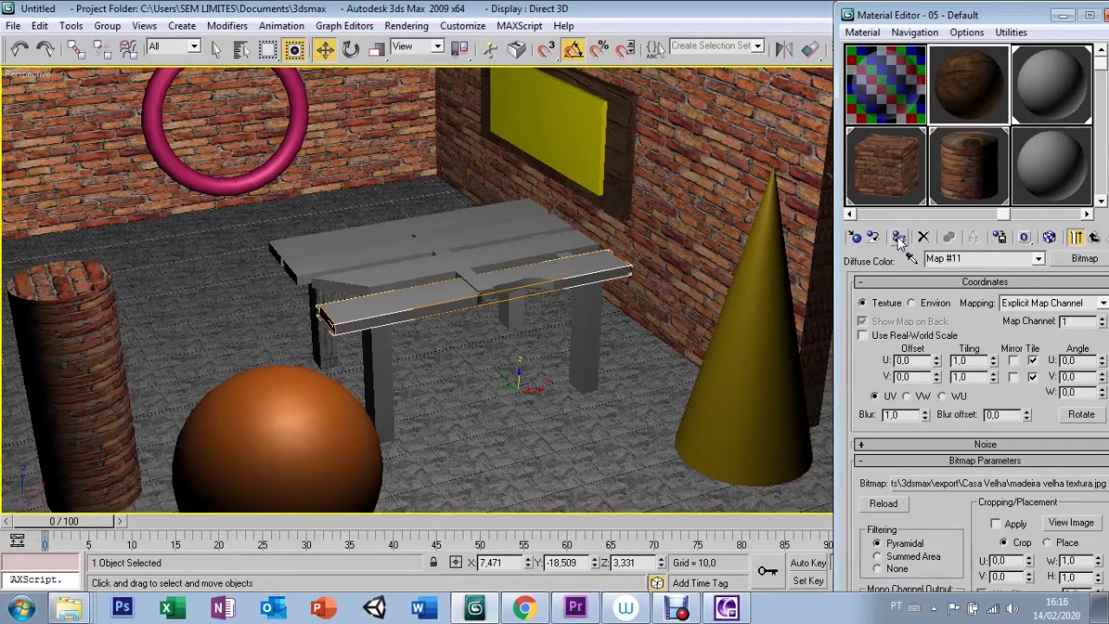
Assign the wood material to the front plank under the new name MADEIRA and show its texture in the viewport, then minimize the Material Editor.
click(900, 242)
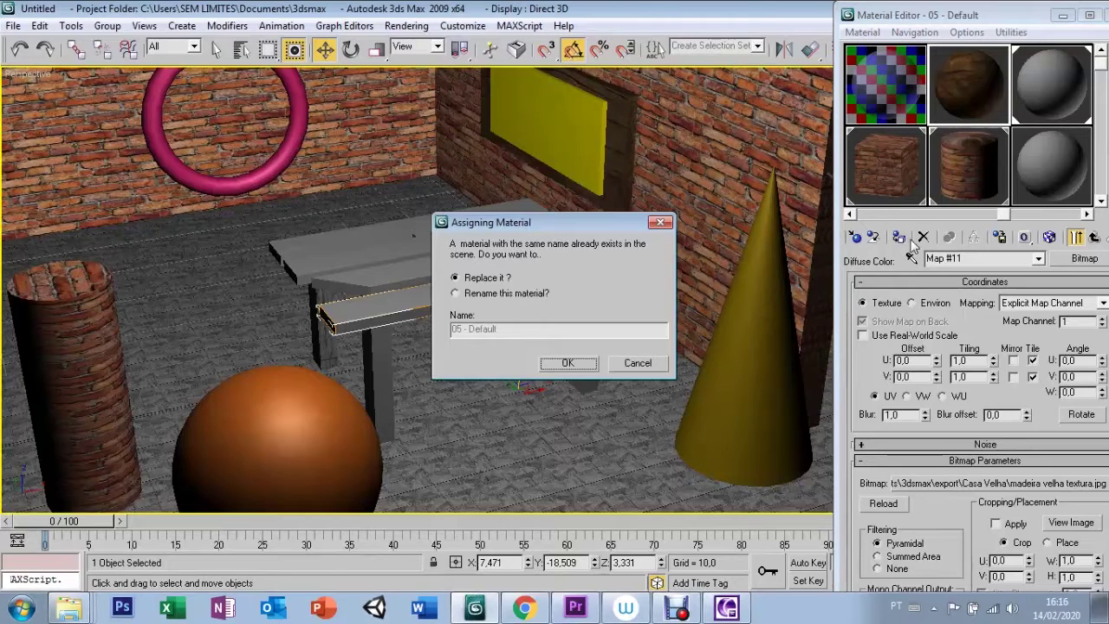
click(455, 293)
drag(514, 330, 399, 325)
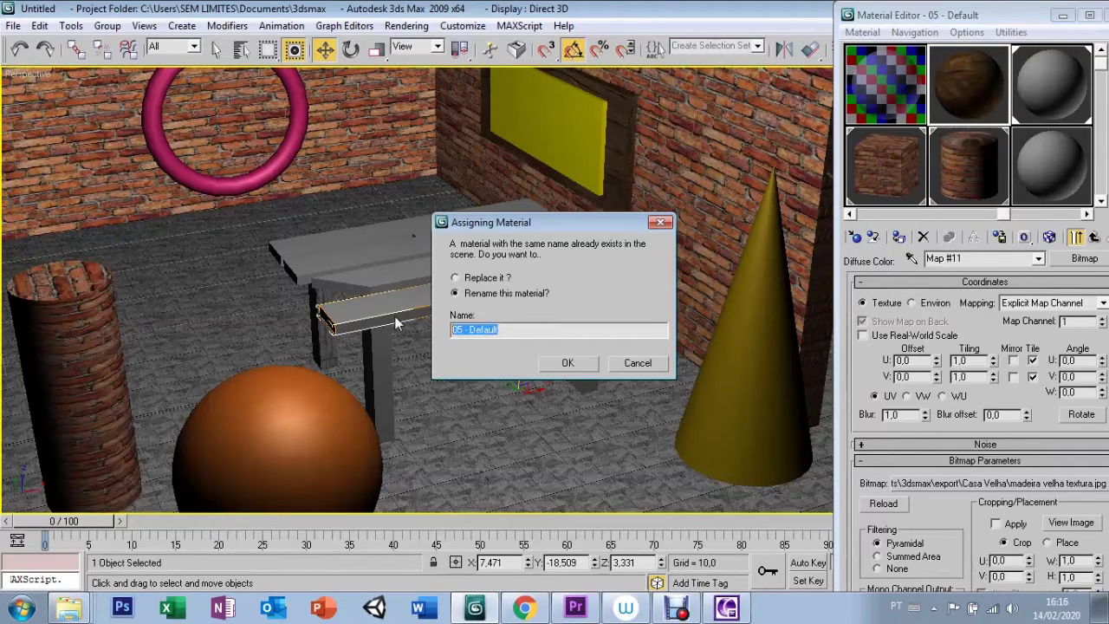
text(MADEIRA)
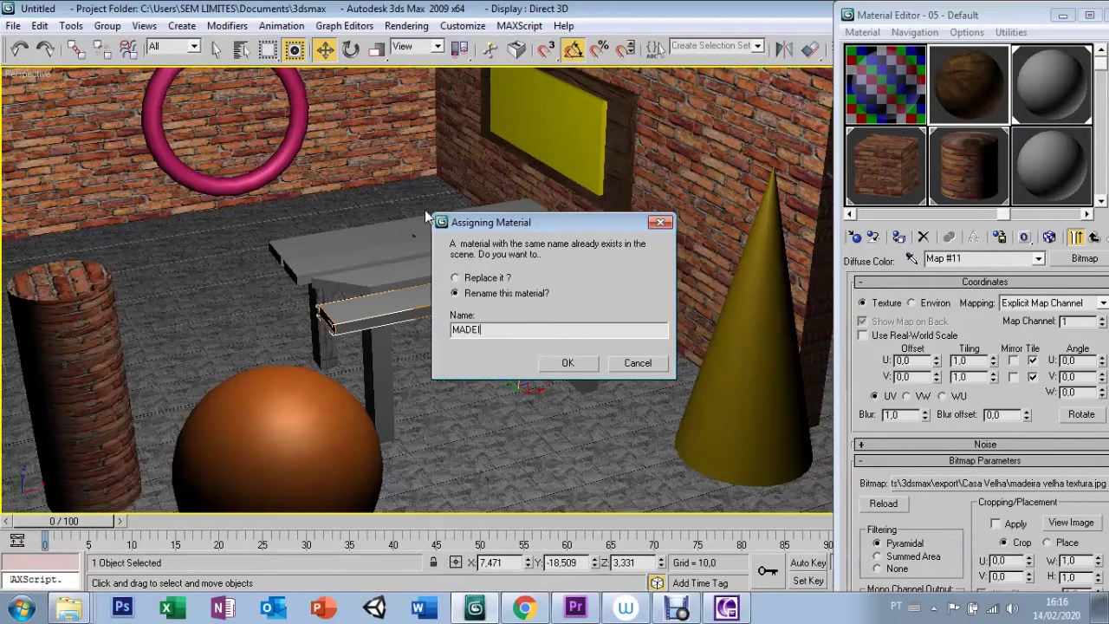
click(563, 363)
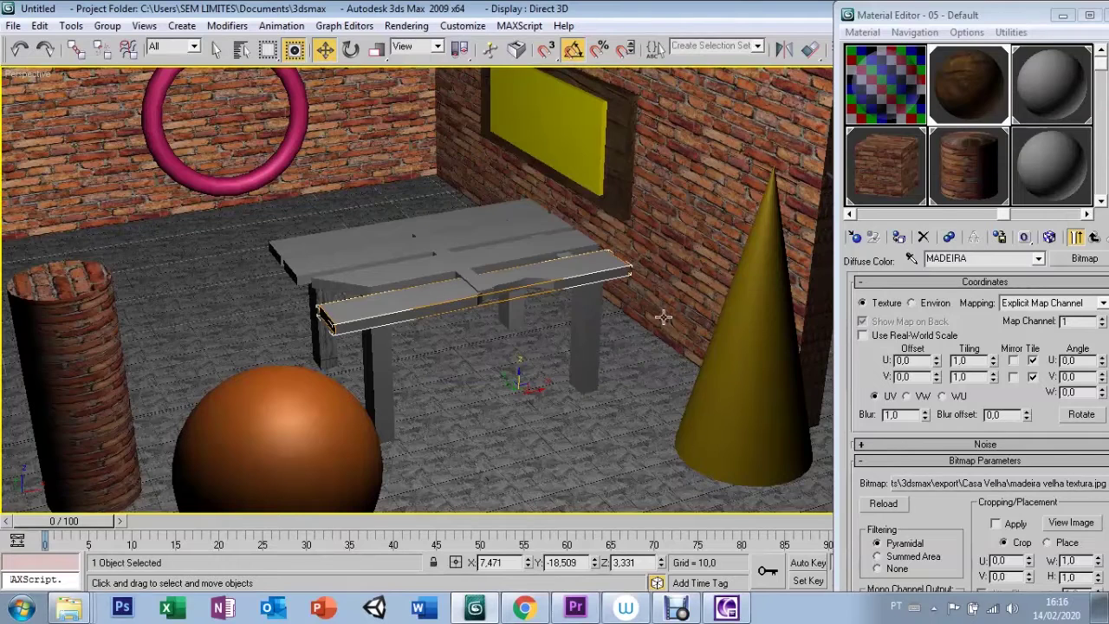
click(1049, 239)
click(1063, 16)
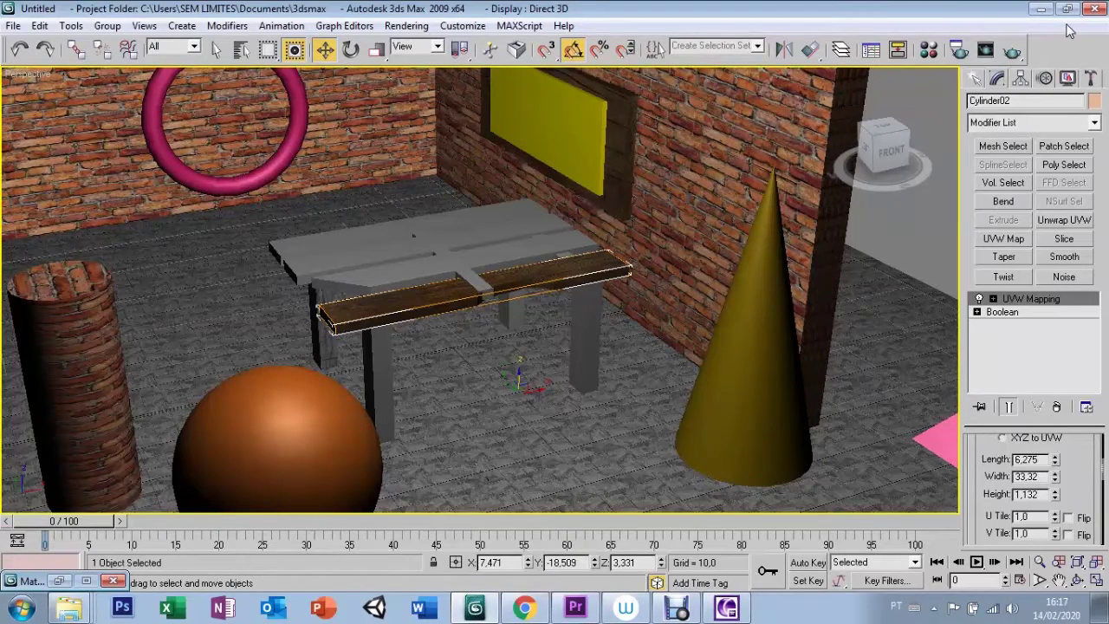
Try U, V and W tiling of 0.5 on the front plank's UVW mapping.
key(z)
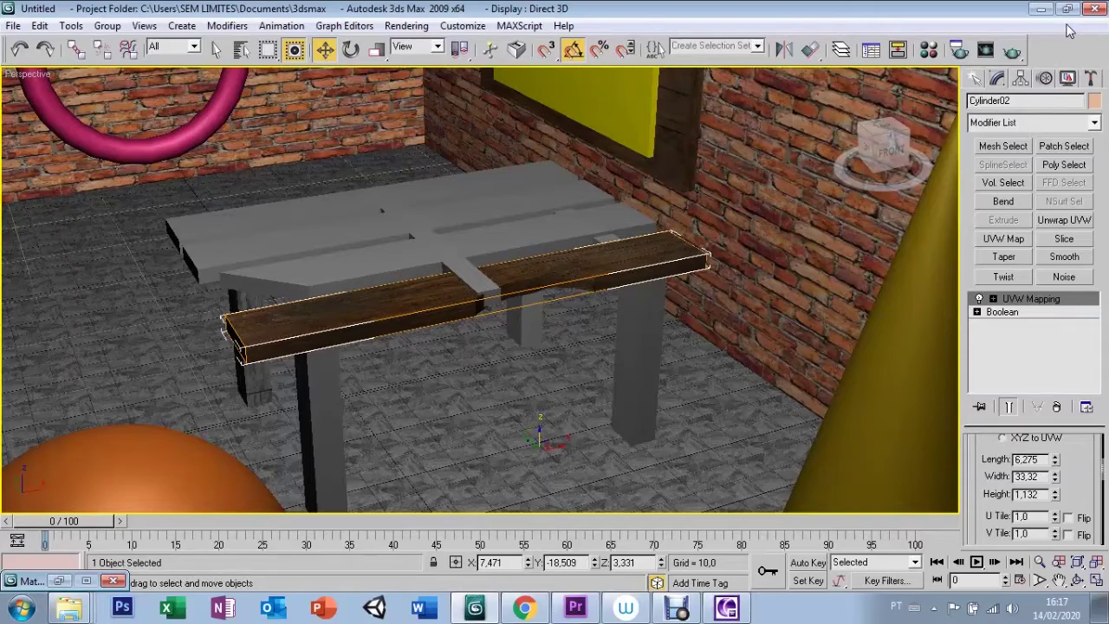
key(z)
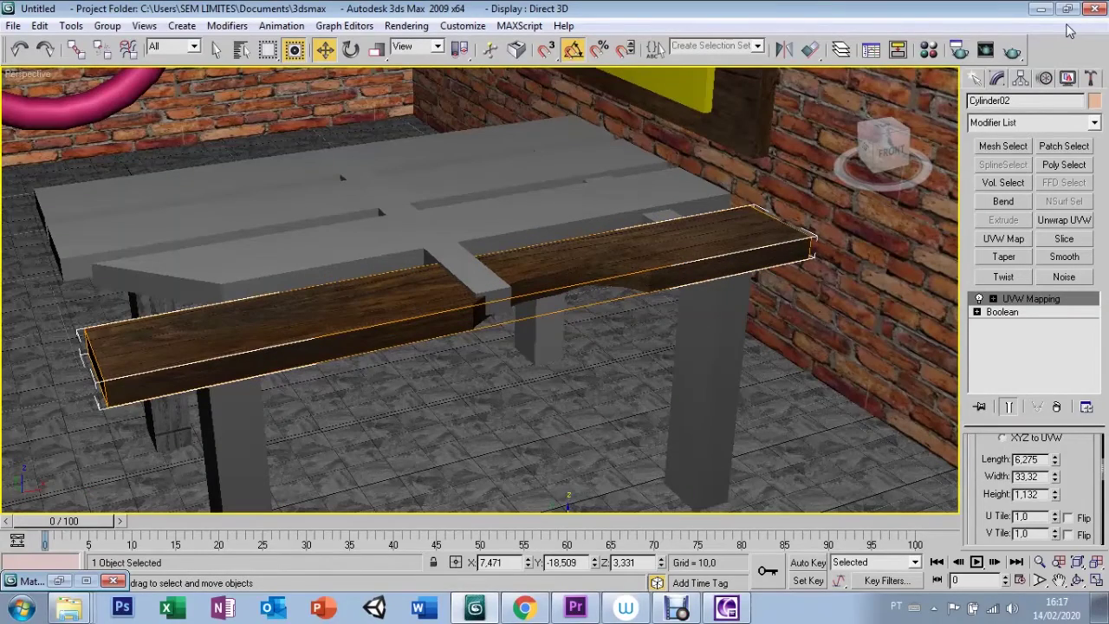
key(ctrl+r)
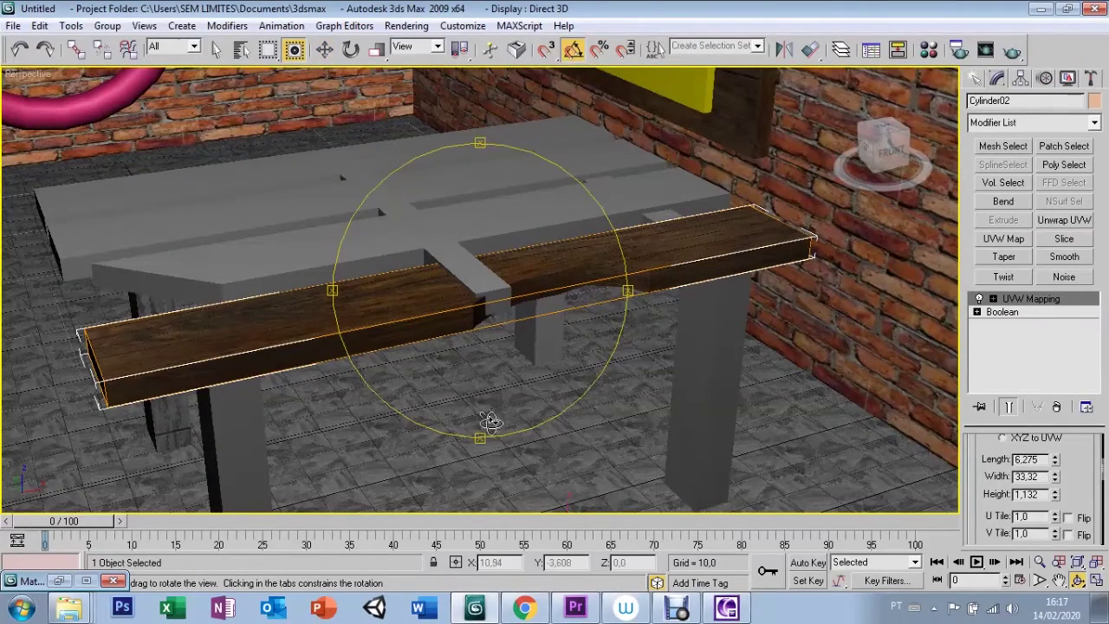
drag(479, 432, 501, 428)
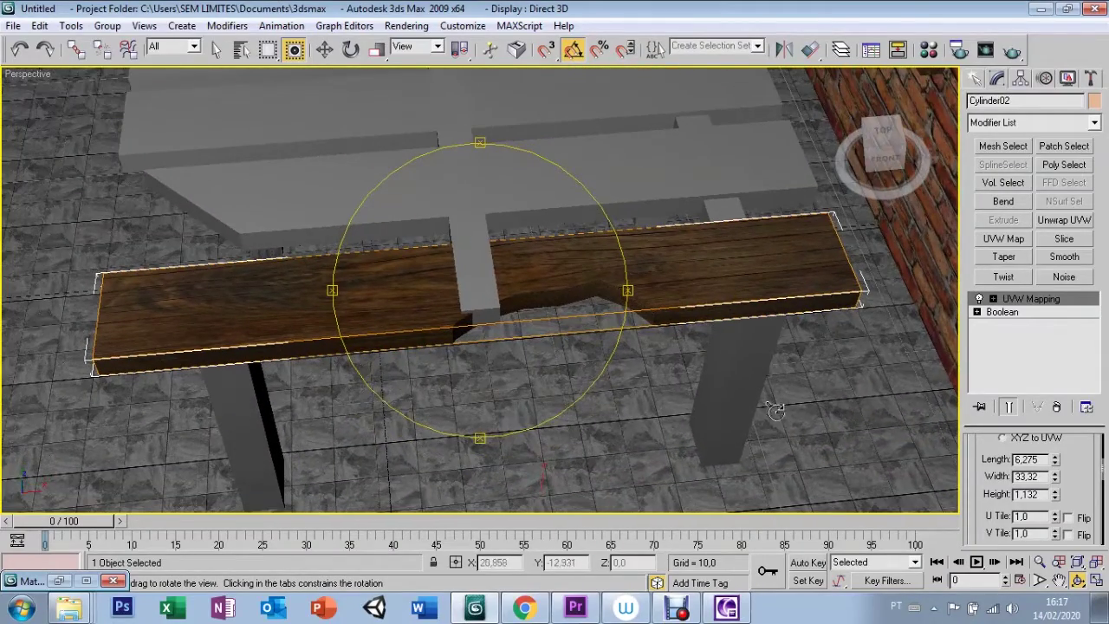
double_click(1022, 517)
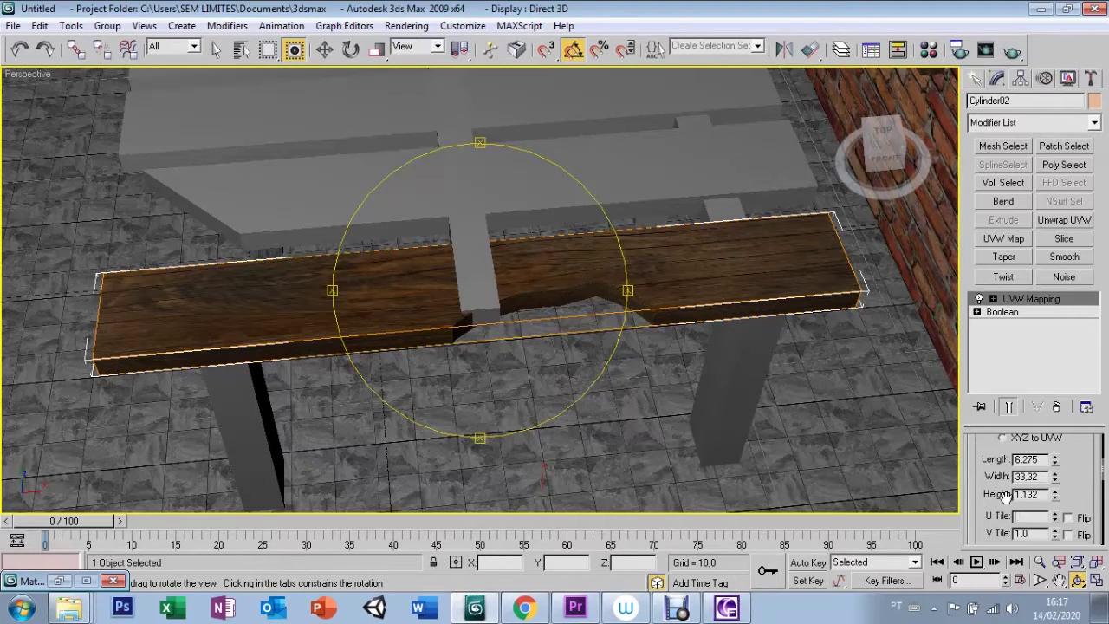
text(0,5)
key(Return)
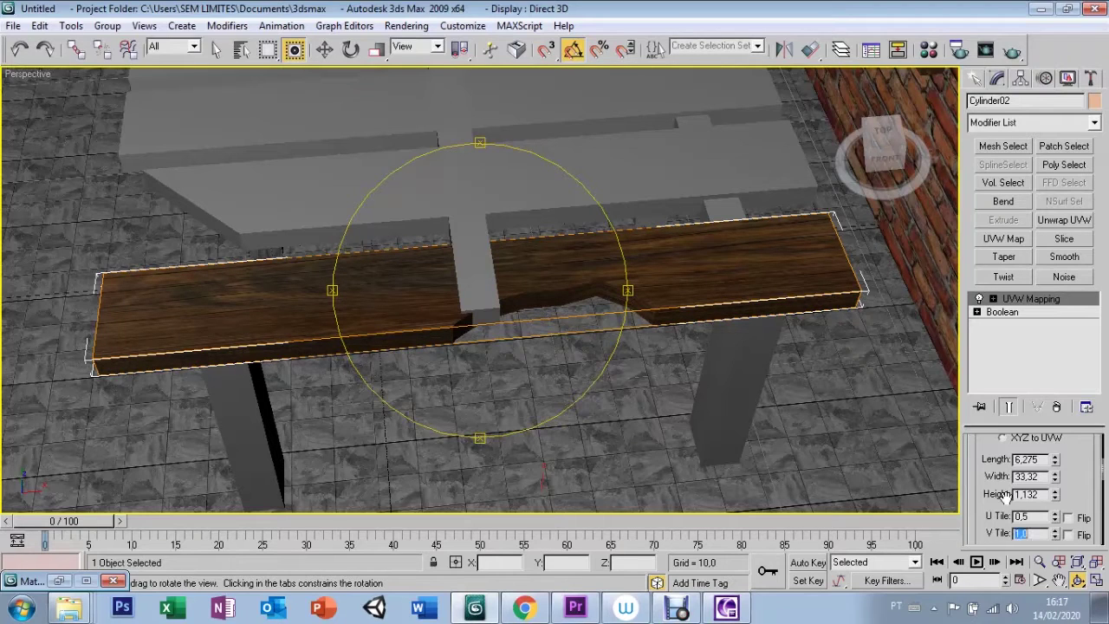
key(Return)
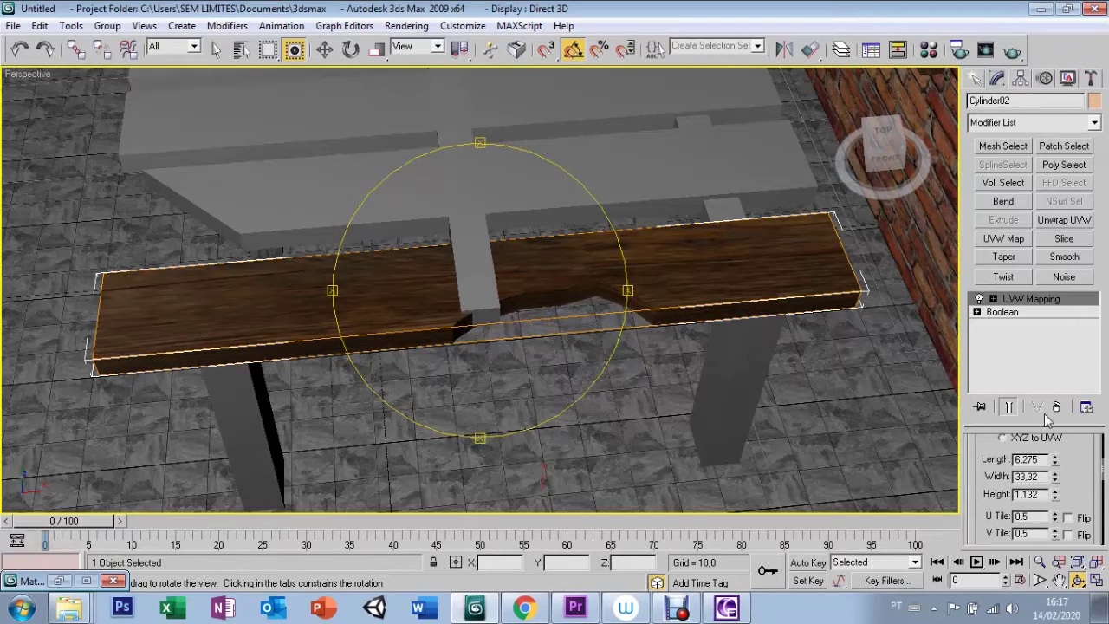
Set the U, V and W tiling of the front plank's UVW mapping to 2.0.
scroll(1083, 472, down, 2)
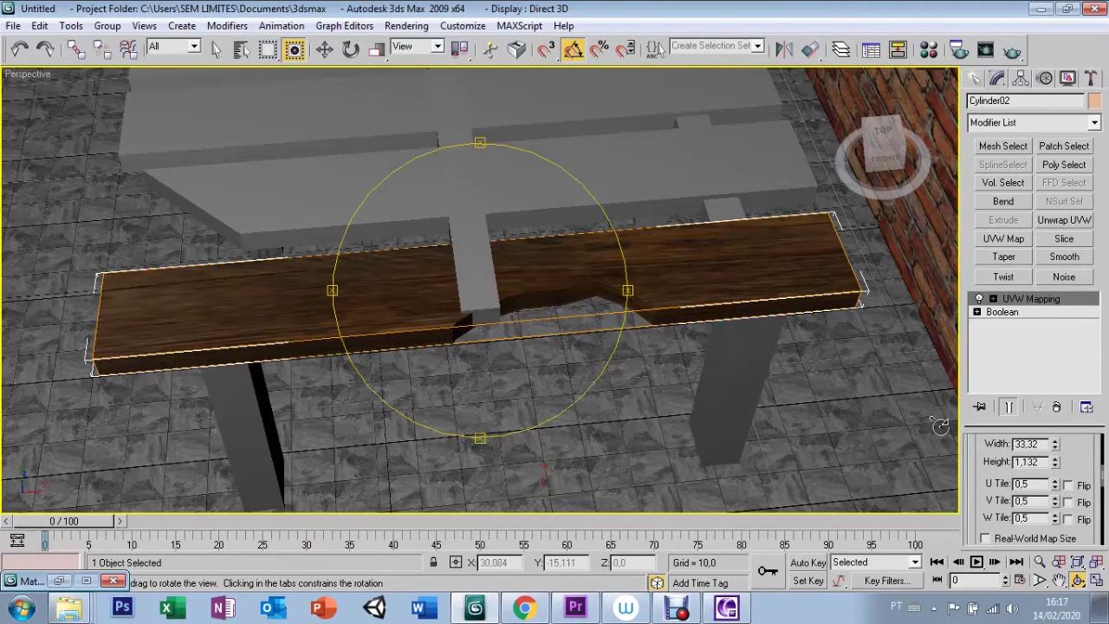
click(1033, 485)
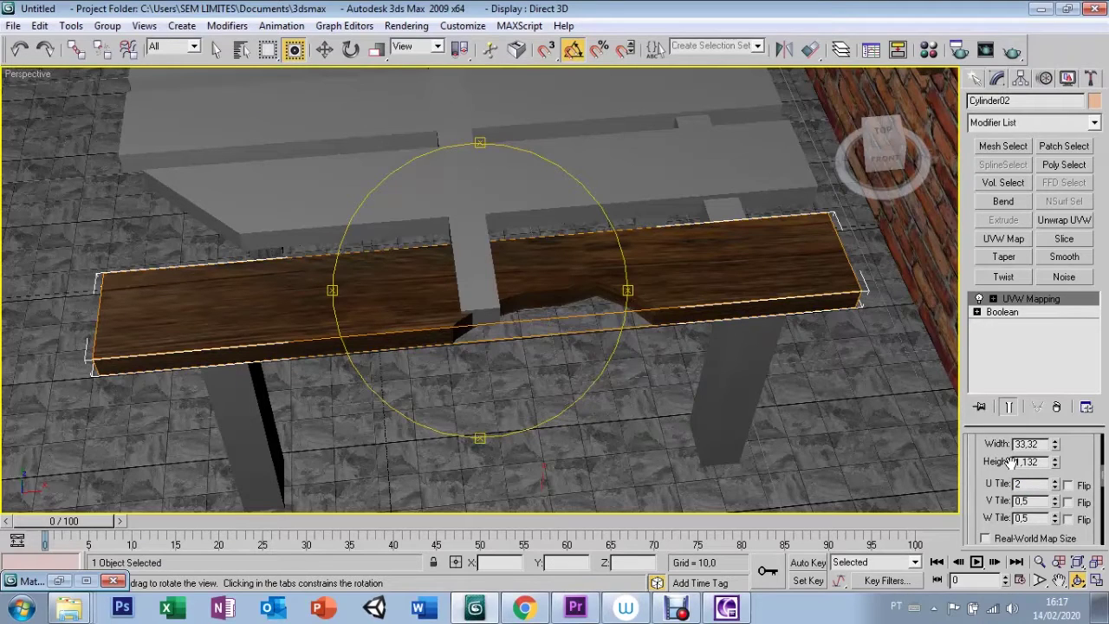
text(2)
key(Tab)
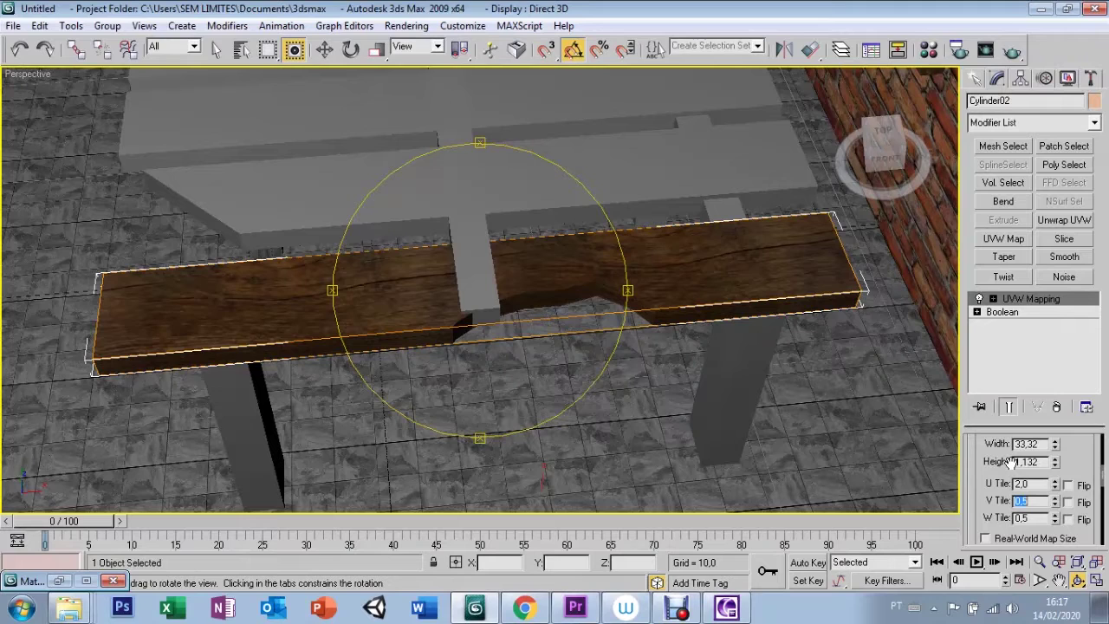
text(2)
key(Return)
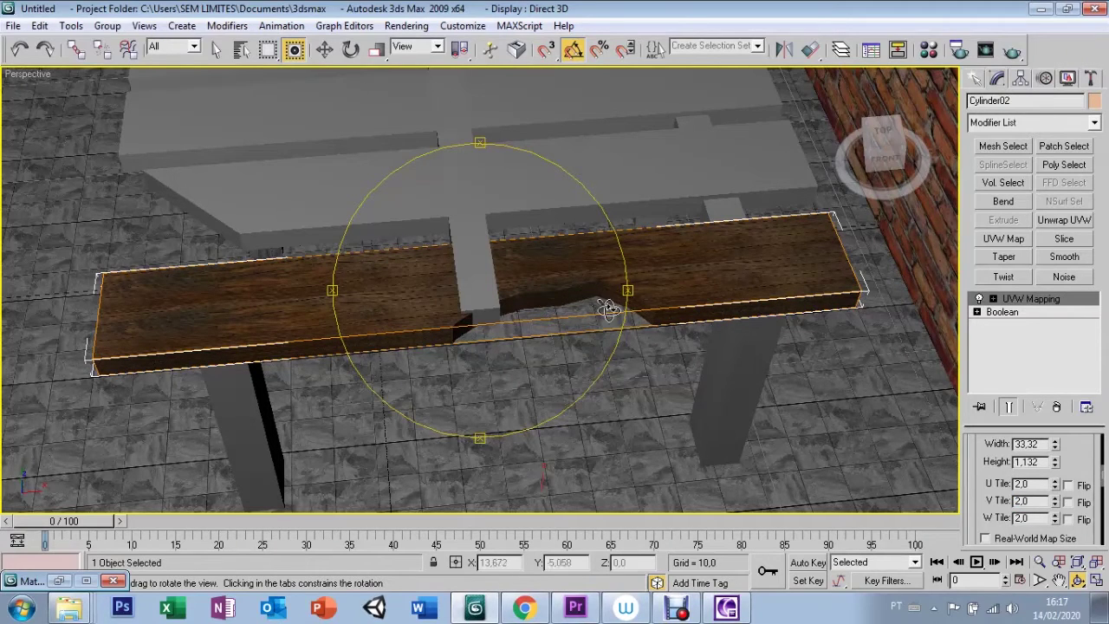
drag(624, 292, 487, 391)
right_click(492, 358)
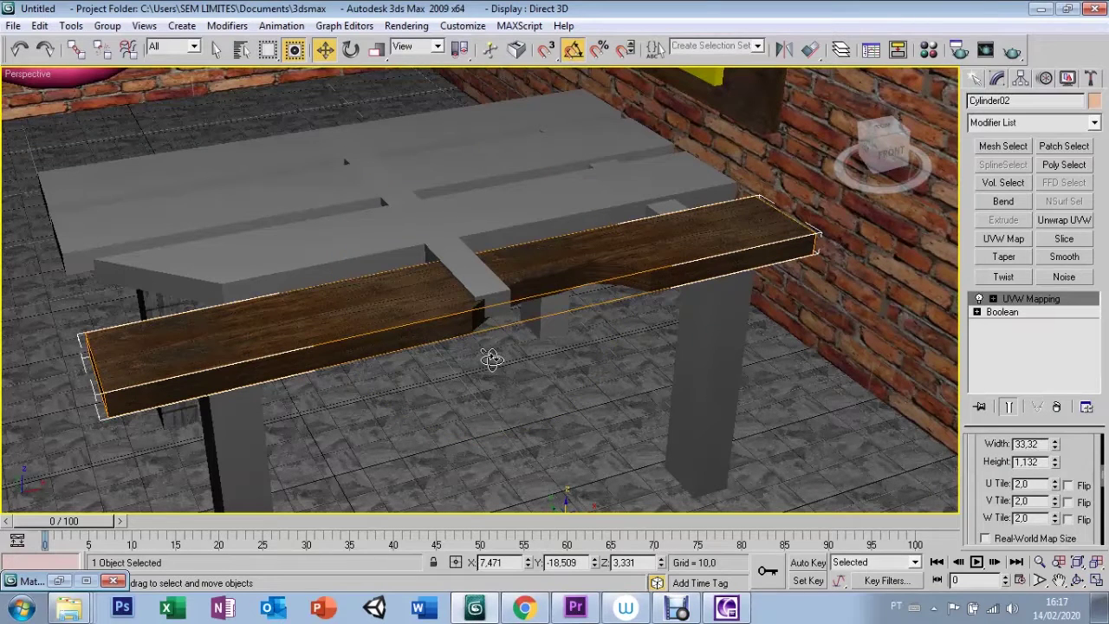
Add a UVW Map modifier with Box mapping to the table's front right leg and assign the wood material MADEIRA to it.
click(718, 339)
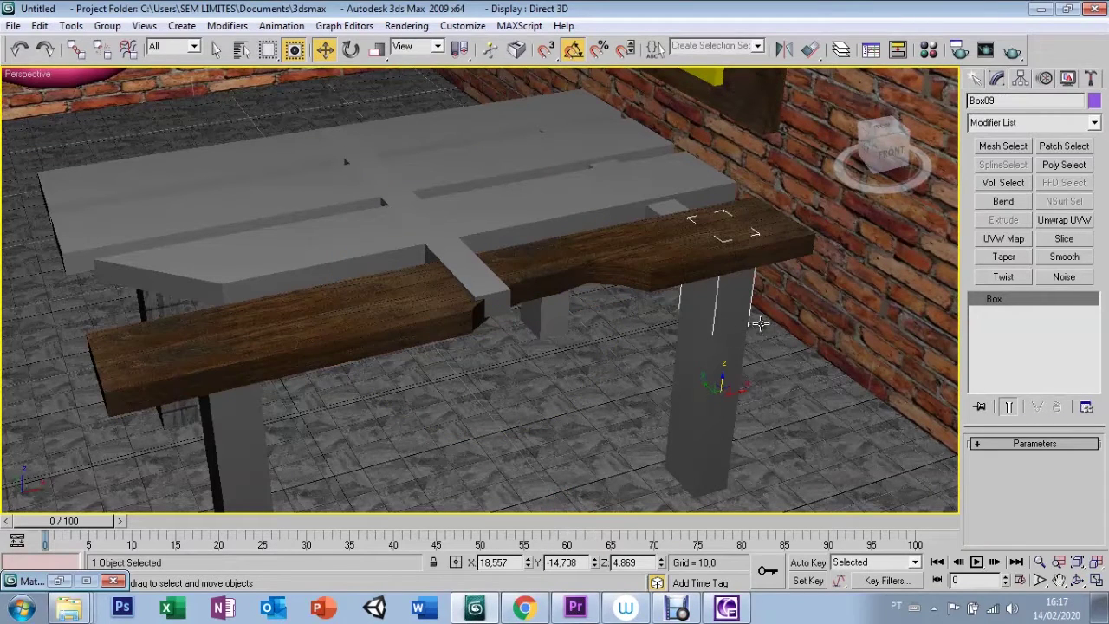
click(1002, 239)
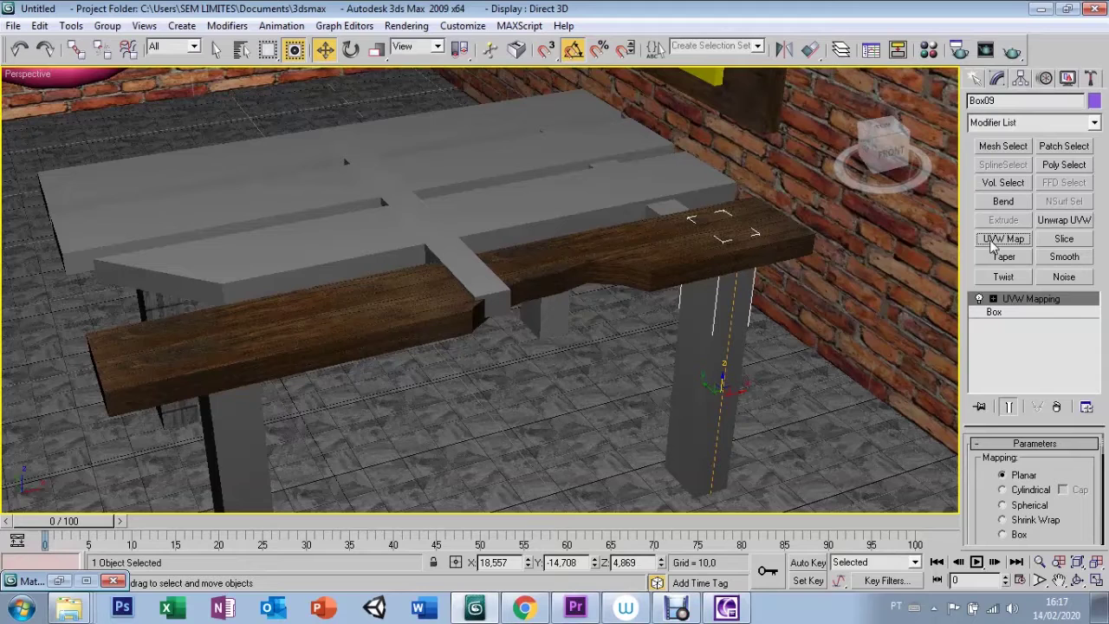
click(1002, 534)
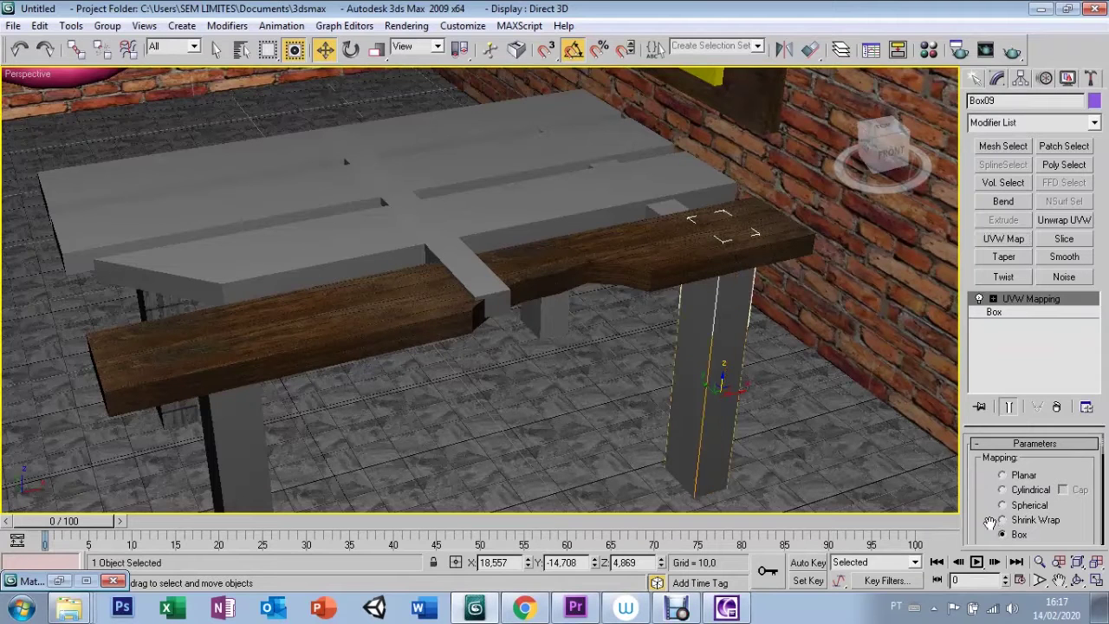
scroll(990, 459, down, 3)
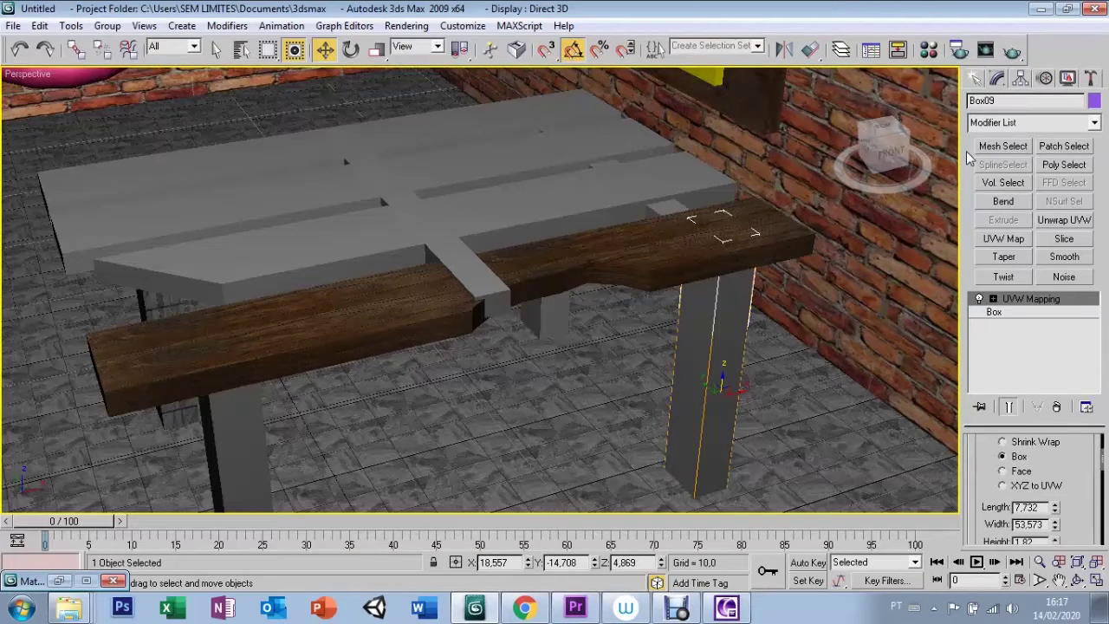
key(m)
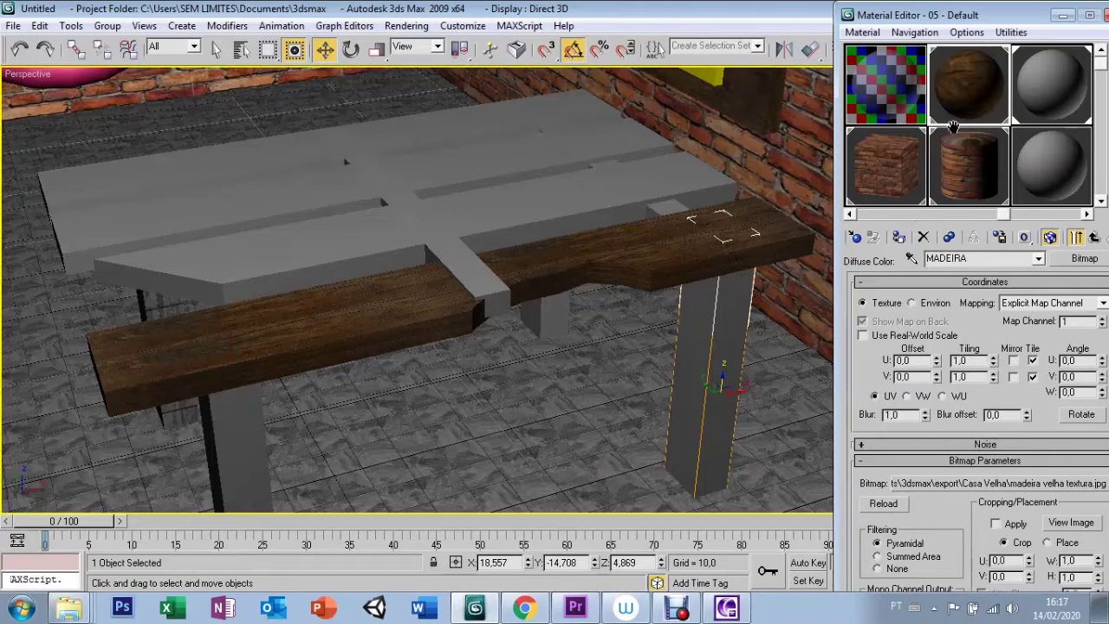
click(898, 237)
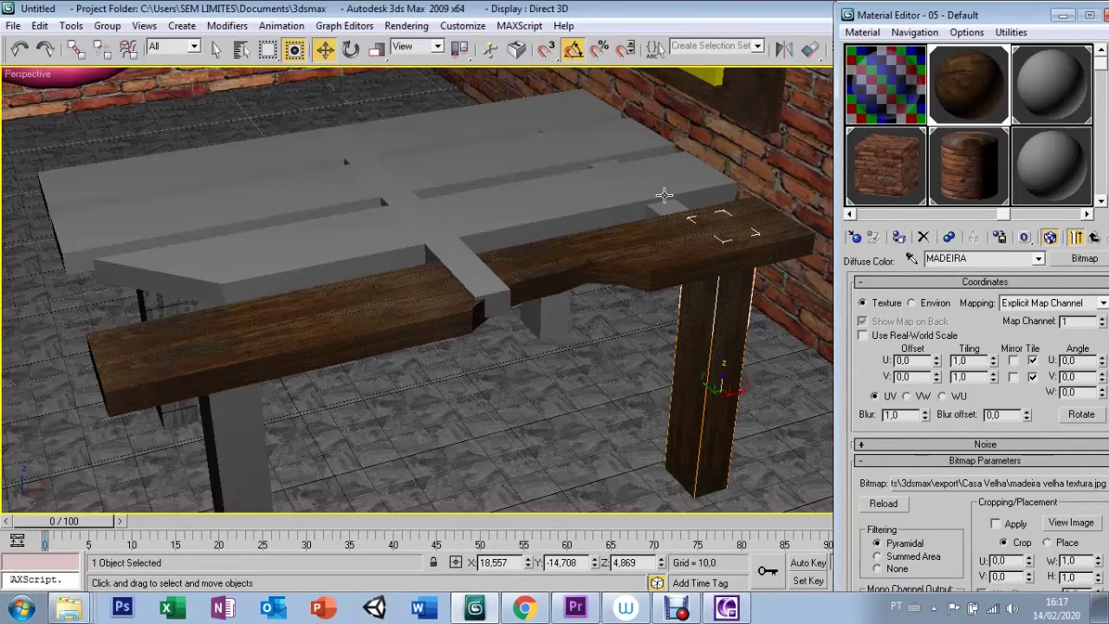
Assign the wood material MADEIRA to the table's remaining planks, its crosspieces and the three untextured legs.
drag(962, 95, 641, 190)
drag(953, 98, 667, 212)
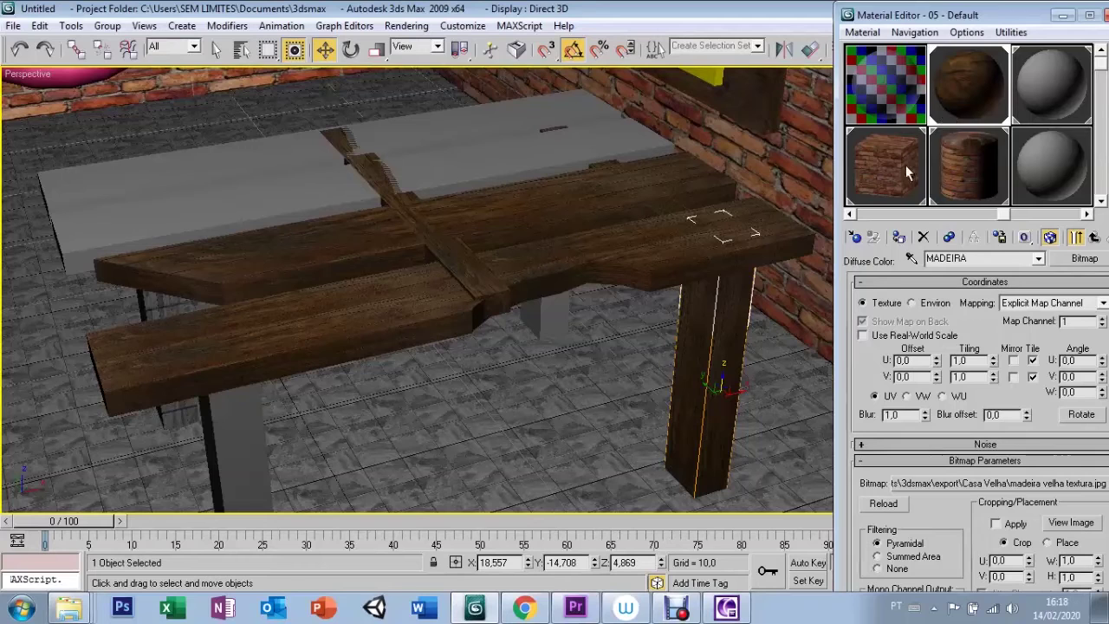
drag(541, 340, 543, 321)
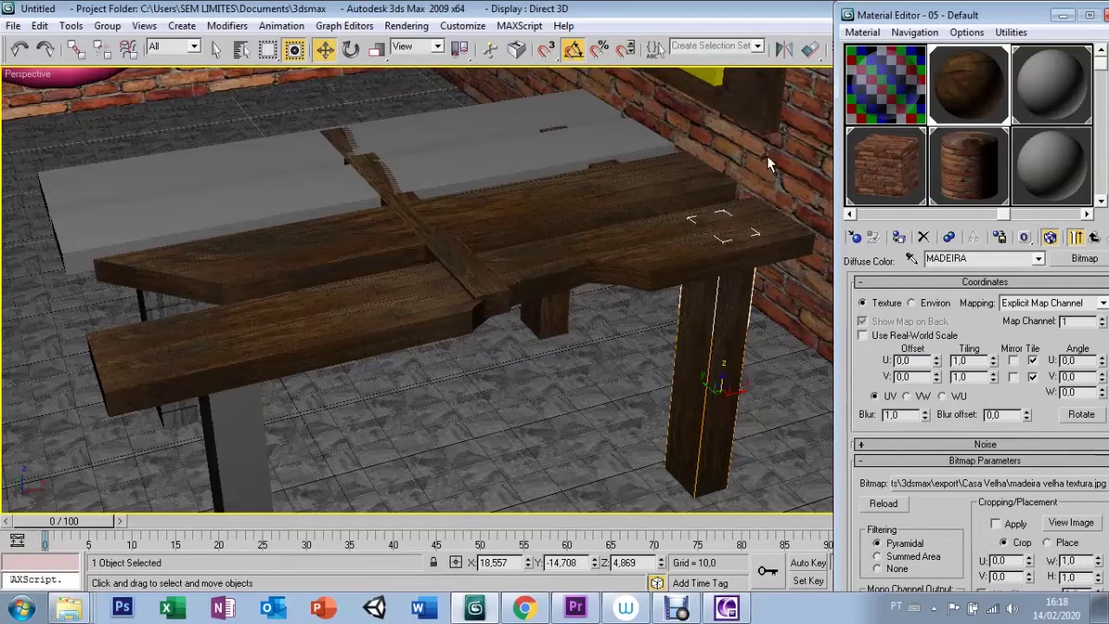
drag(530, 174, 531, 174)
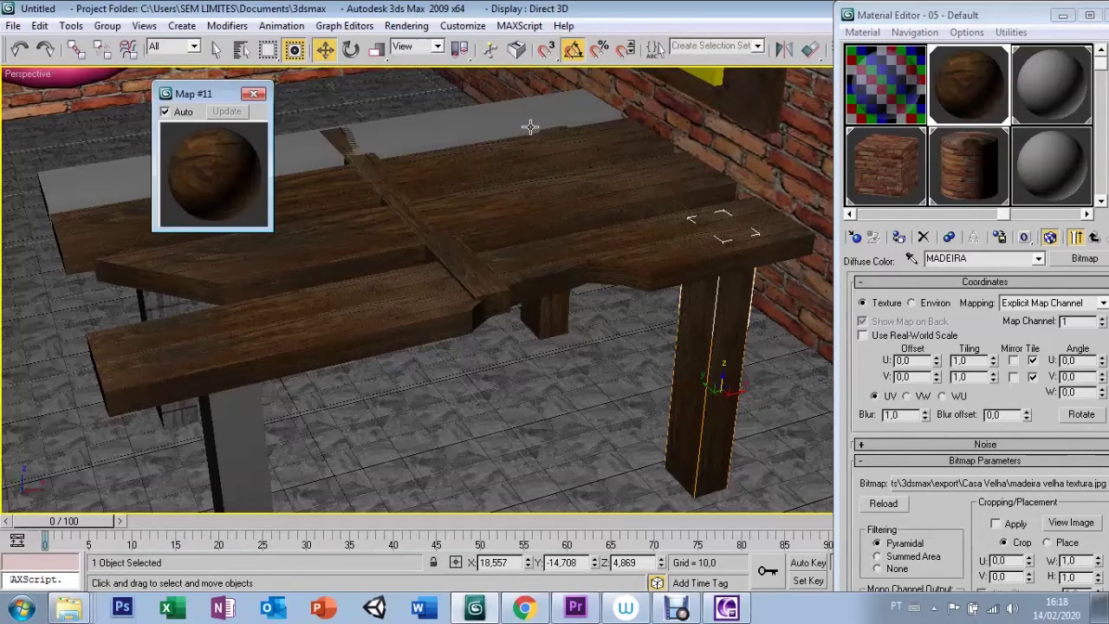
click(253, 93)
drag(953, 115, 484, 120)
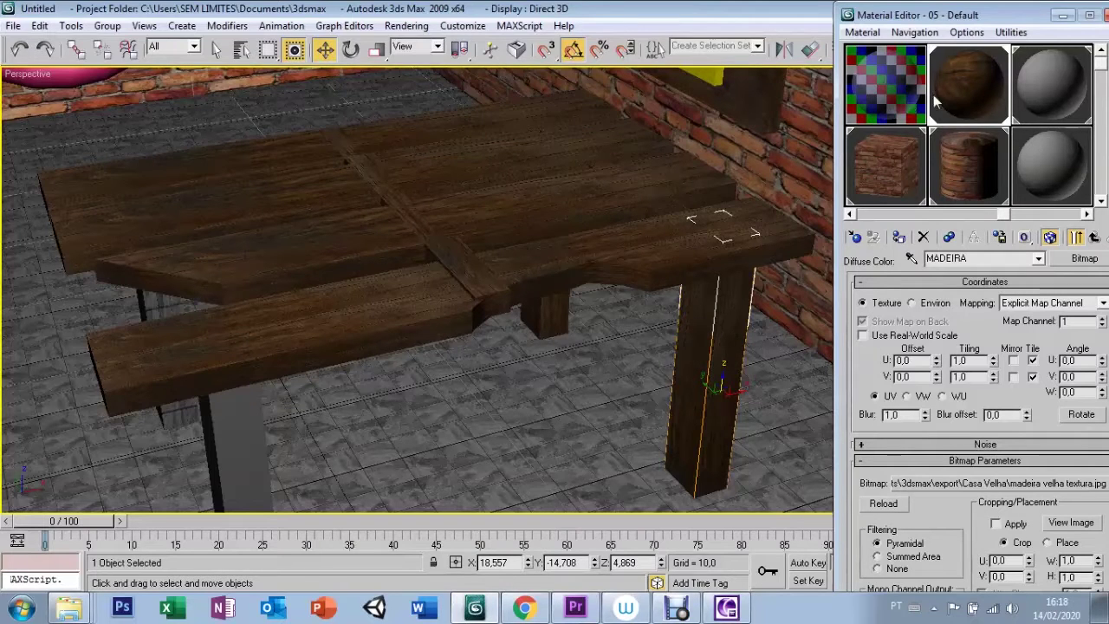
drag(321, 379, 233, 422)
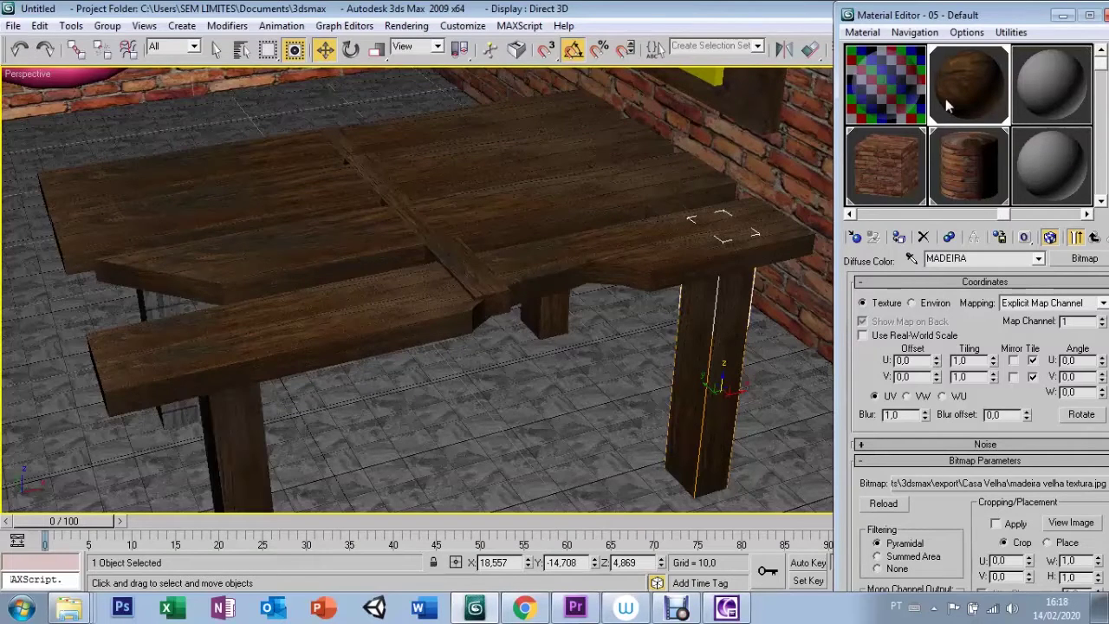
drag(163, 315, 148, 310)
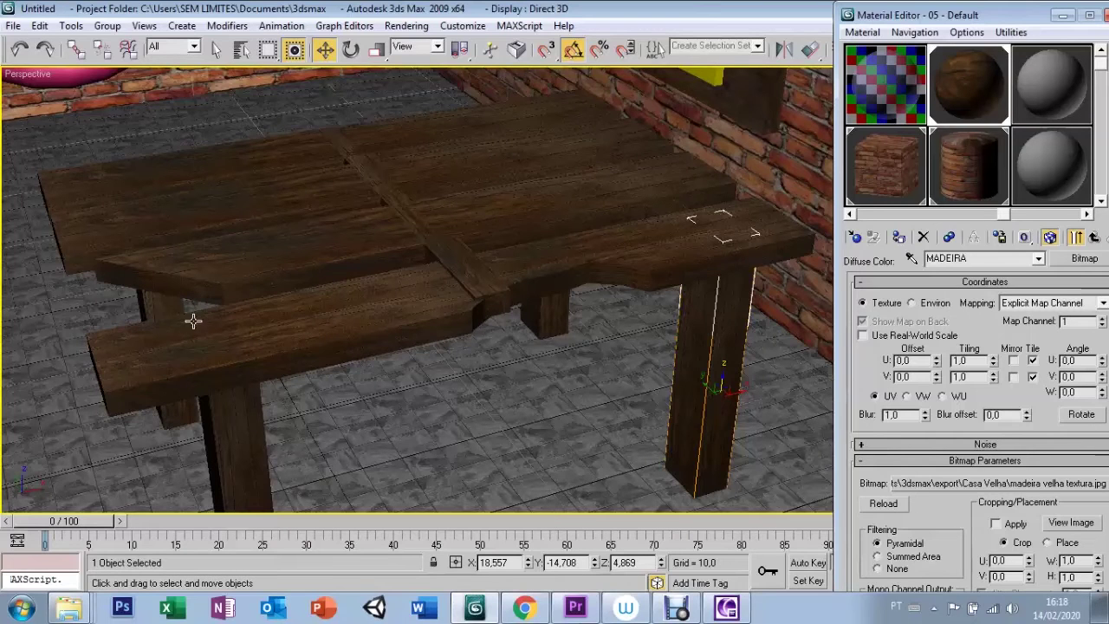
Minimize the Material Editor and render the Perspective view with the table, brick walls, column, ring, sphere and cone in frame.
key(ctrl+r)
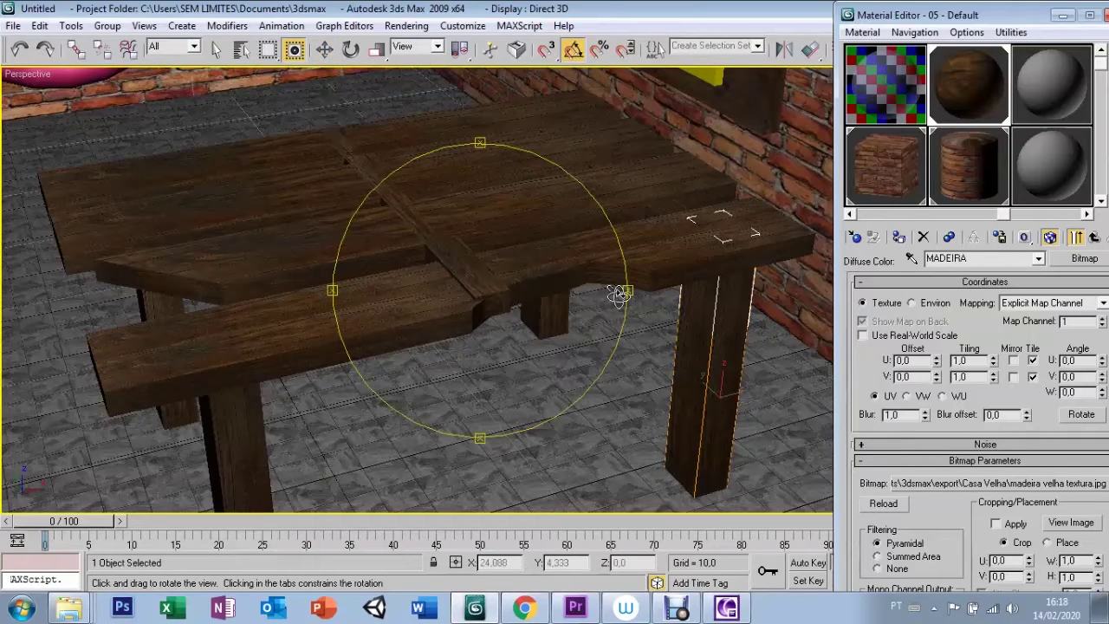
drag(626, 280, 762, 307)
click(1063, 15)
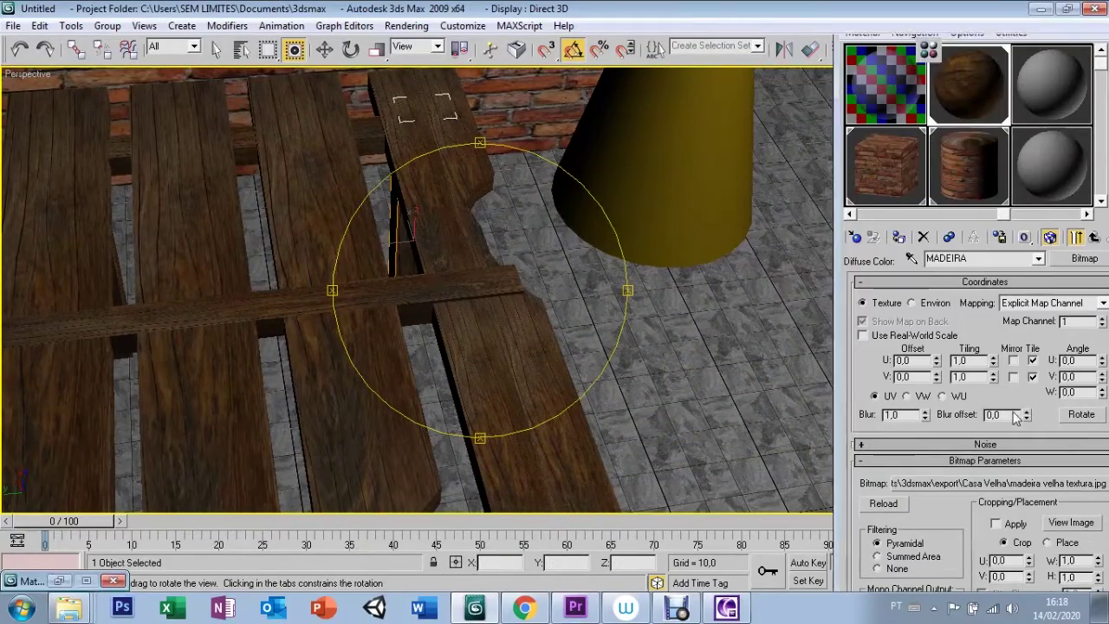
click(1059, 580)
drag(789, 431, 476, 289)
key(ctrl+r)
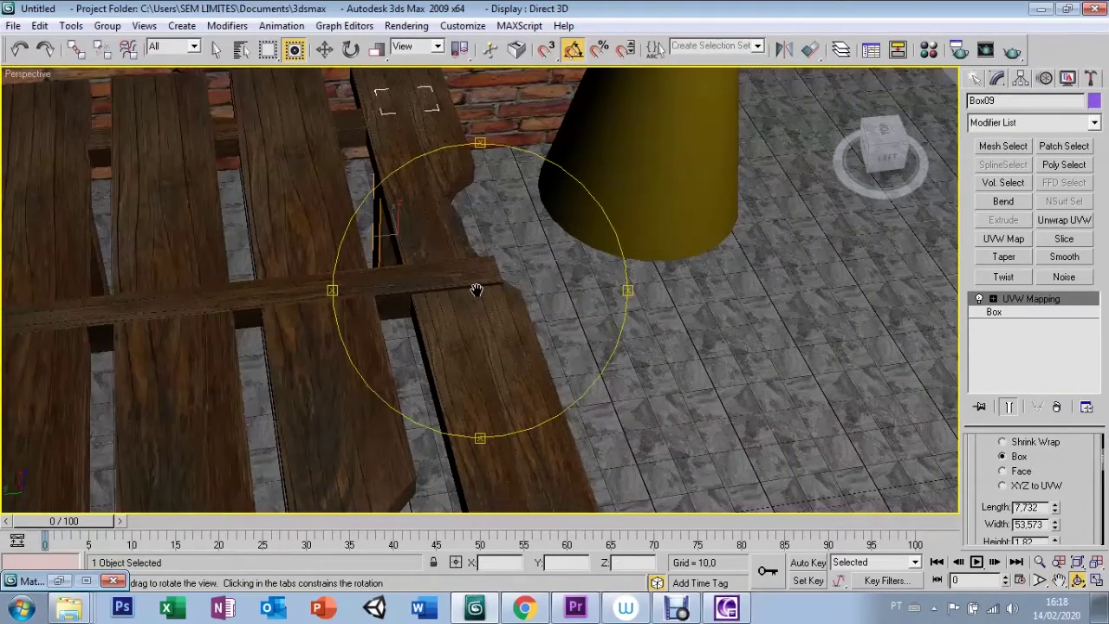
drag(626, 295, 579, 222)
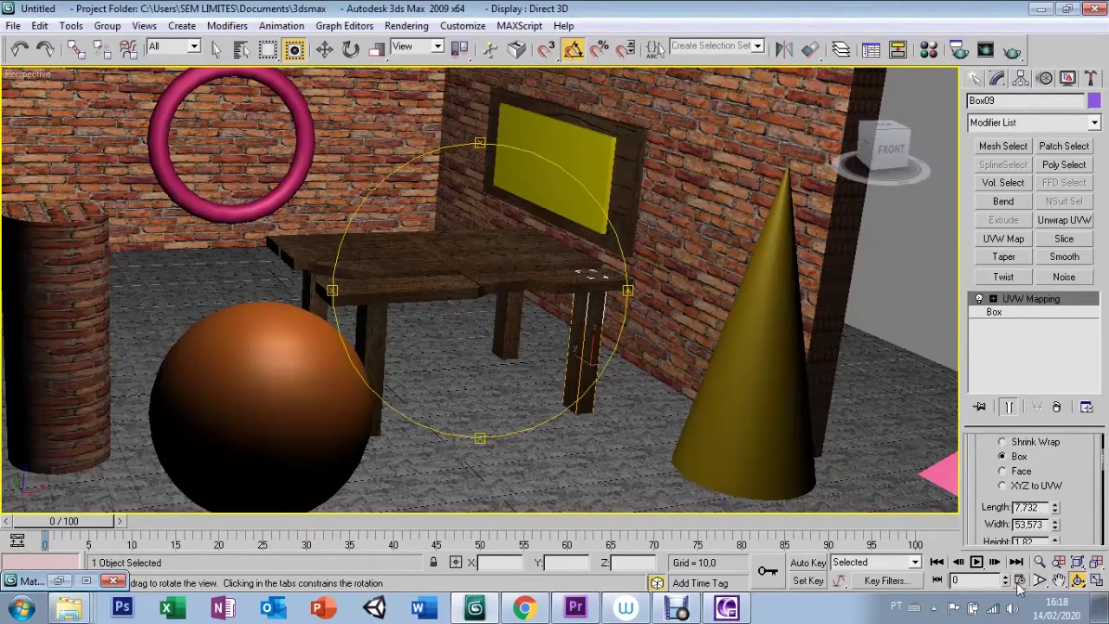
click(1059, 580)
drag(587, 289, 707, 343)
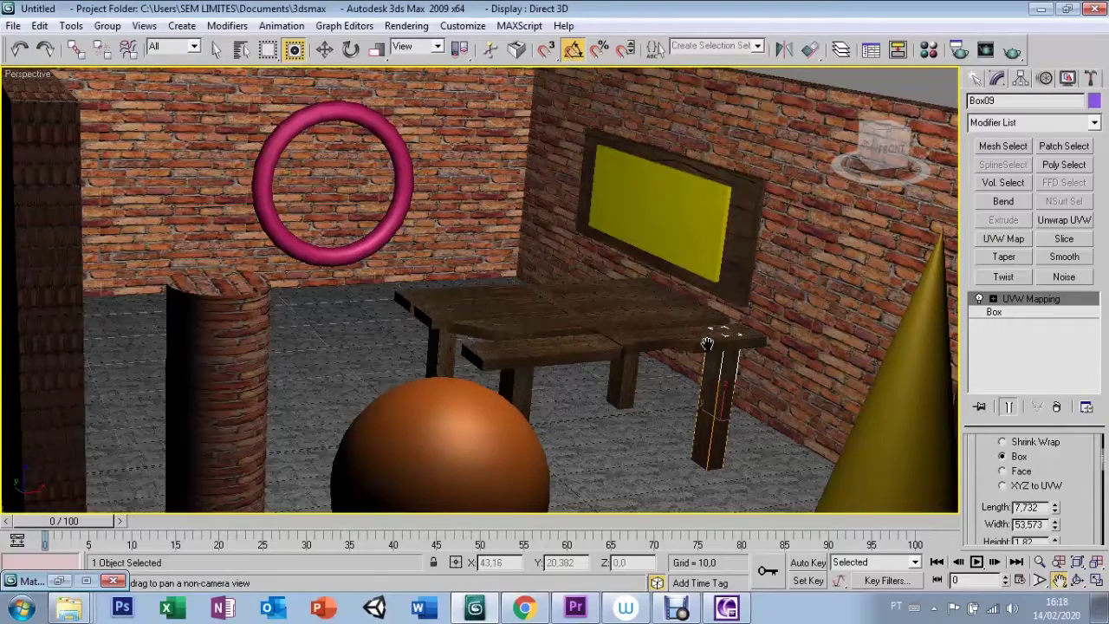
key(shift+q)
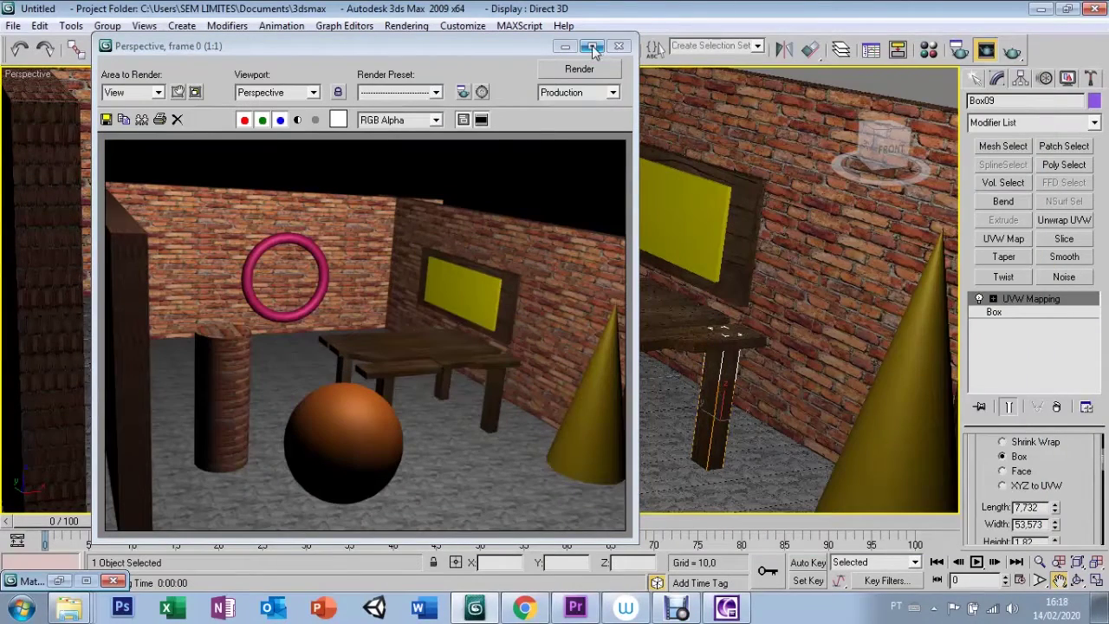